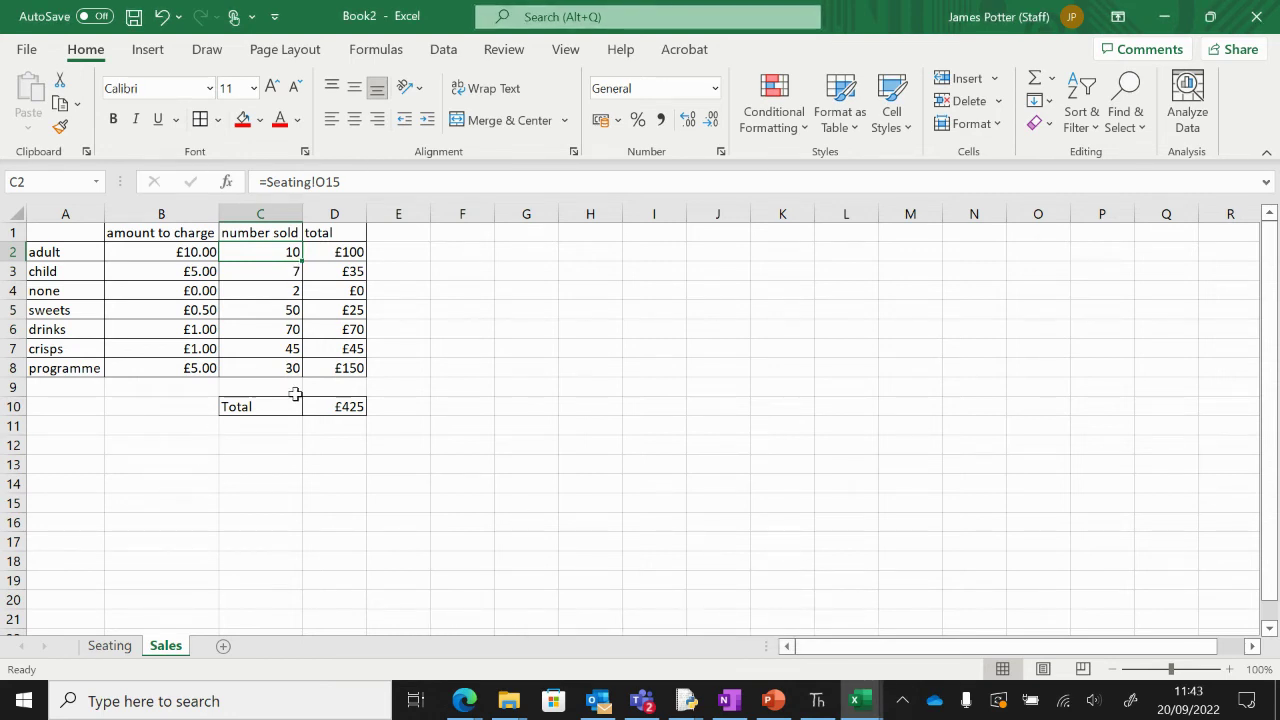
# Insert a new worksheet, rename it Costs, and go back to the Sales sheet
pyautogui.click(224, 647)
pyautogui.doubleClick(218, 647)
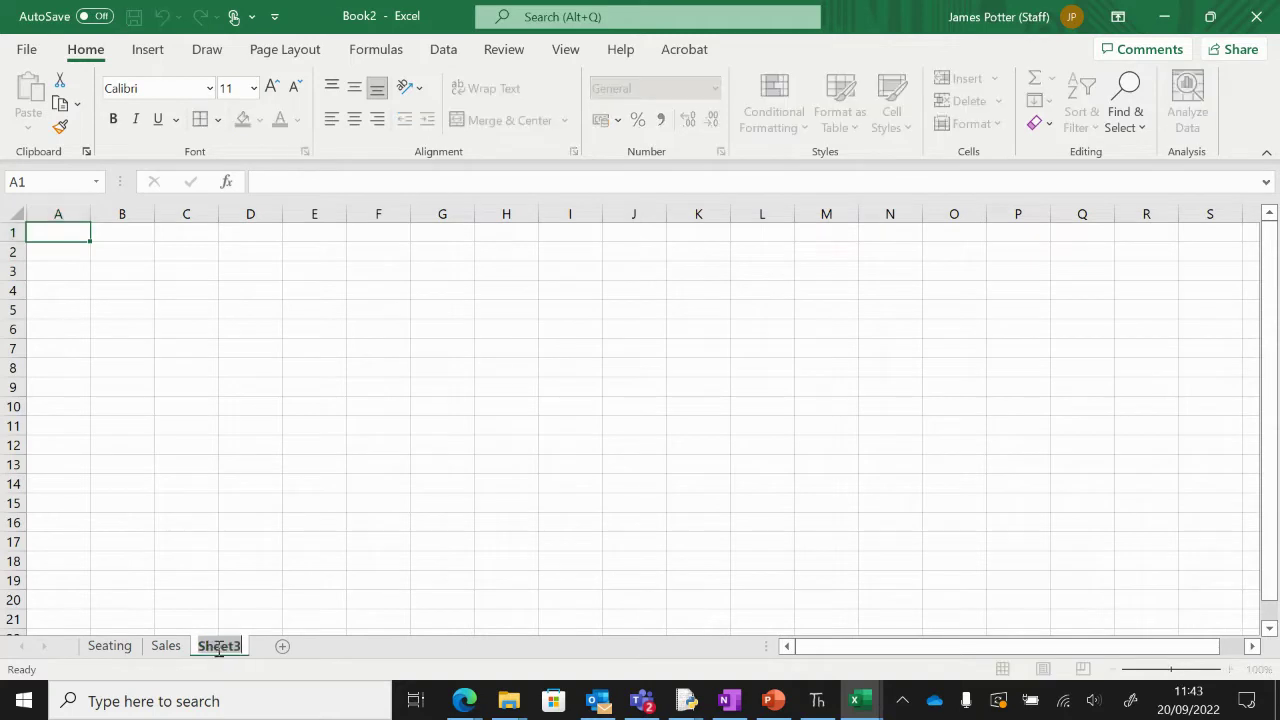
pyautogui.write('Costs')
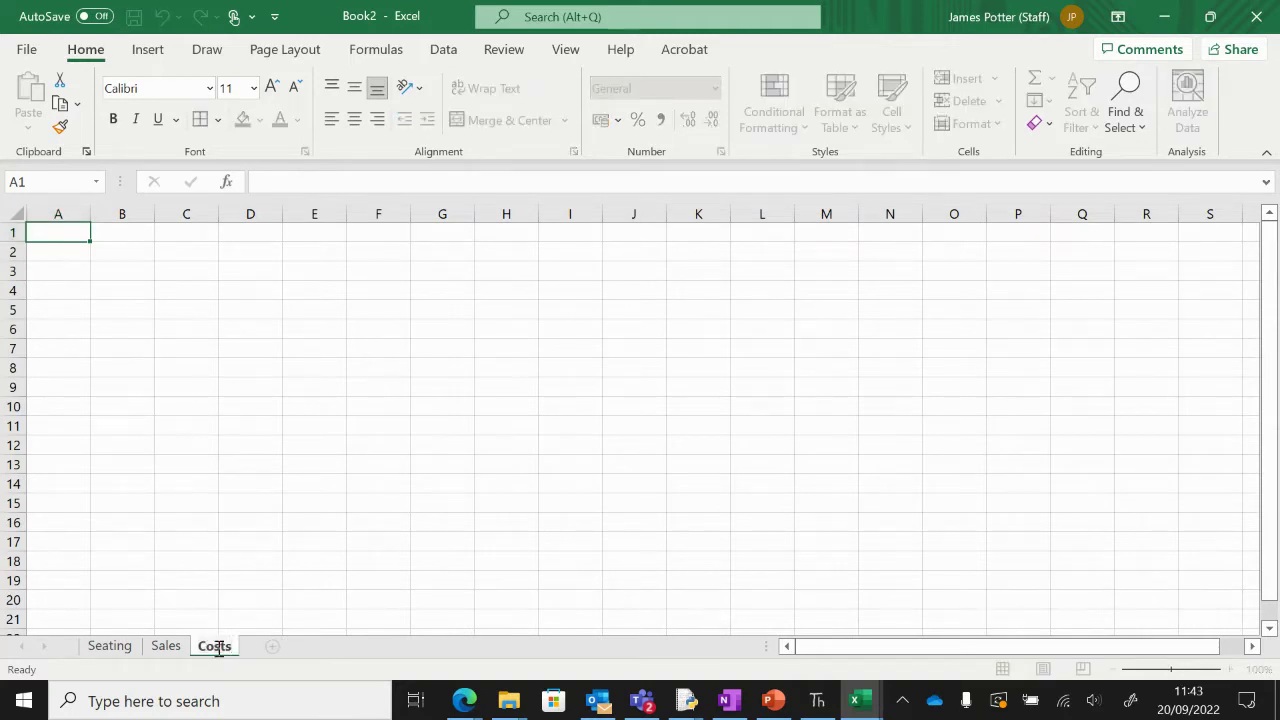
pyautogui.press('Return')
pyautogui.click(166, 646)
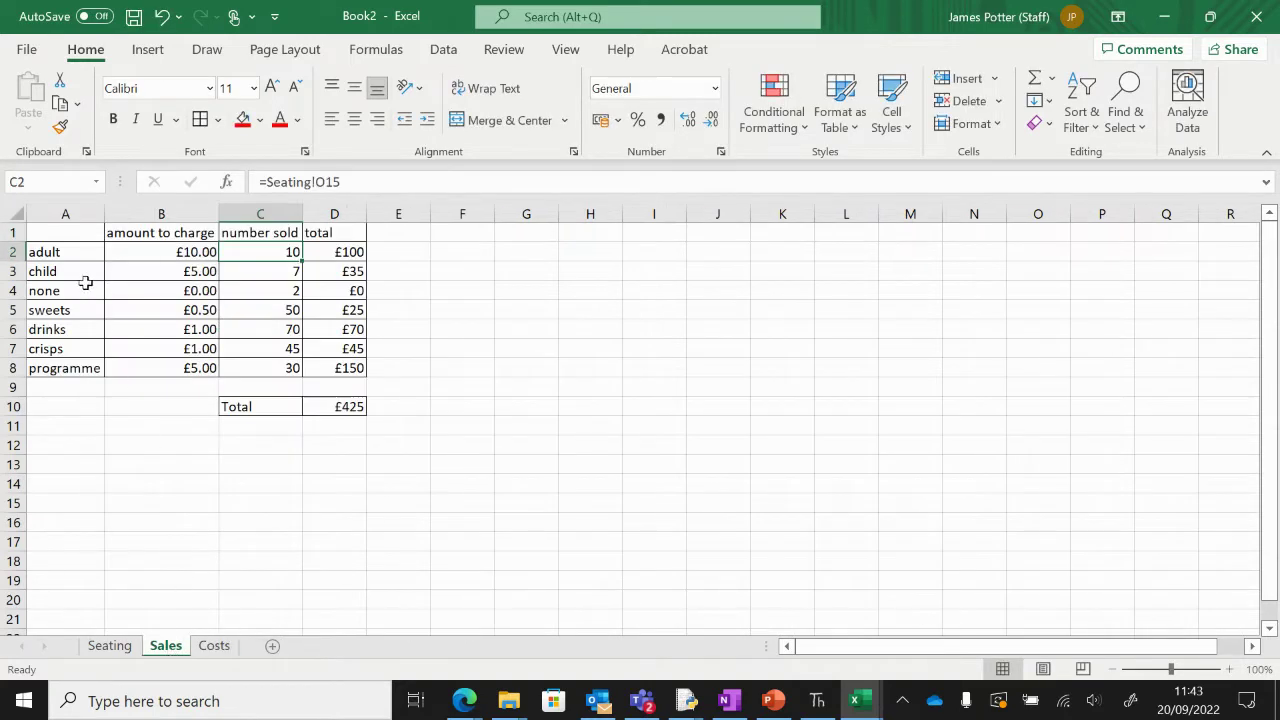
# Copy sweets, drinks, crisps and programme from Sales into Costs cells A2:A5
pyautogui.moveTo(70, 311); pyautogui.dragTo(72, 370)
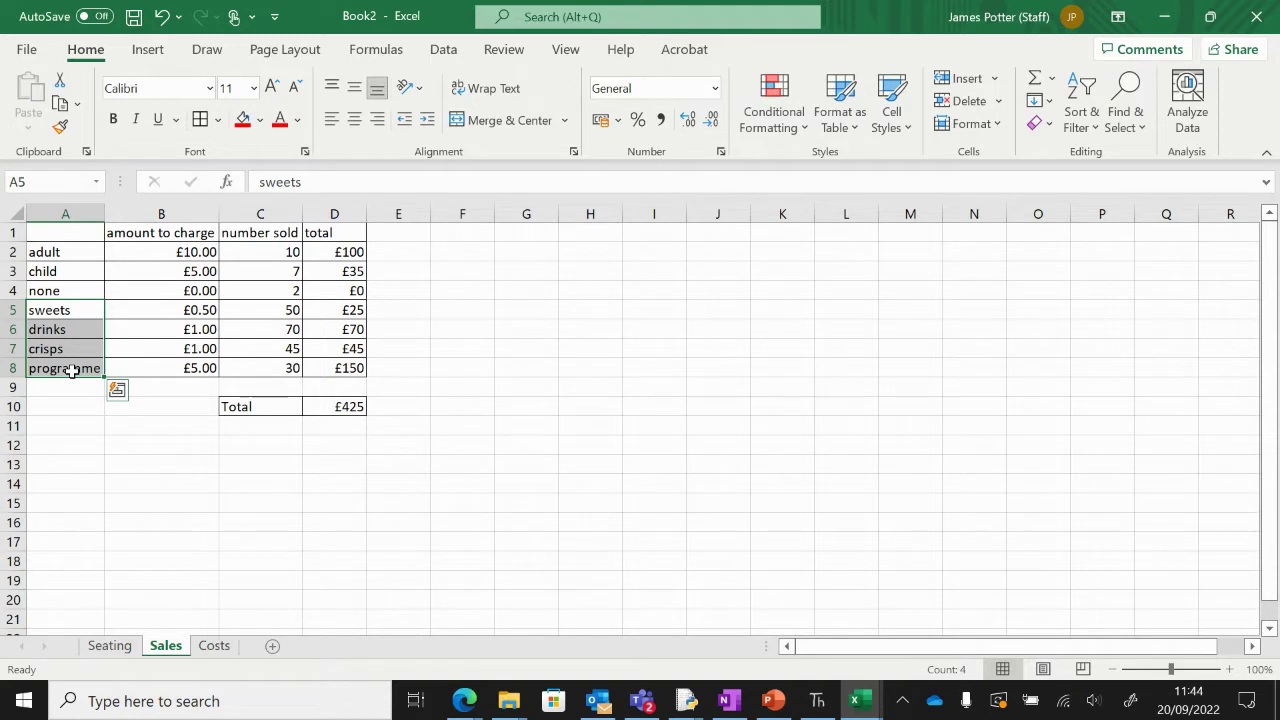
pyautogui.hotkey('ctrl', 'c')
pyautogui.click(213, 648)
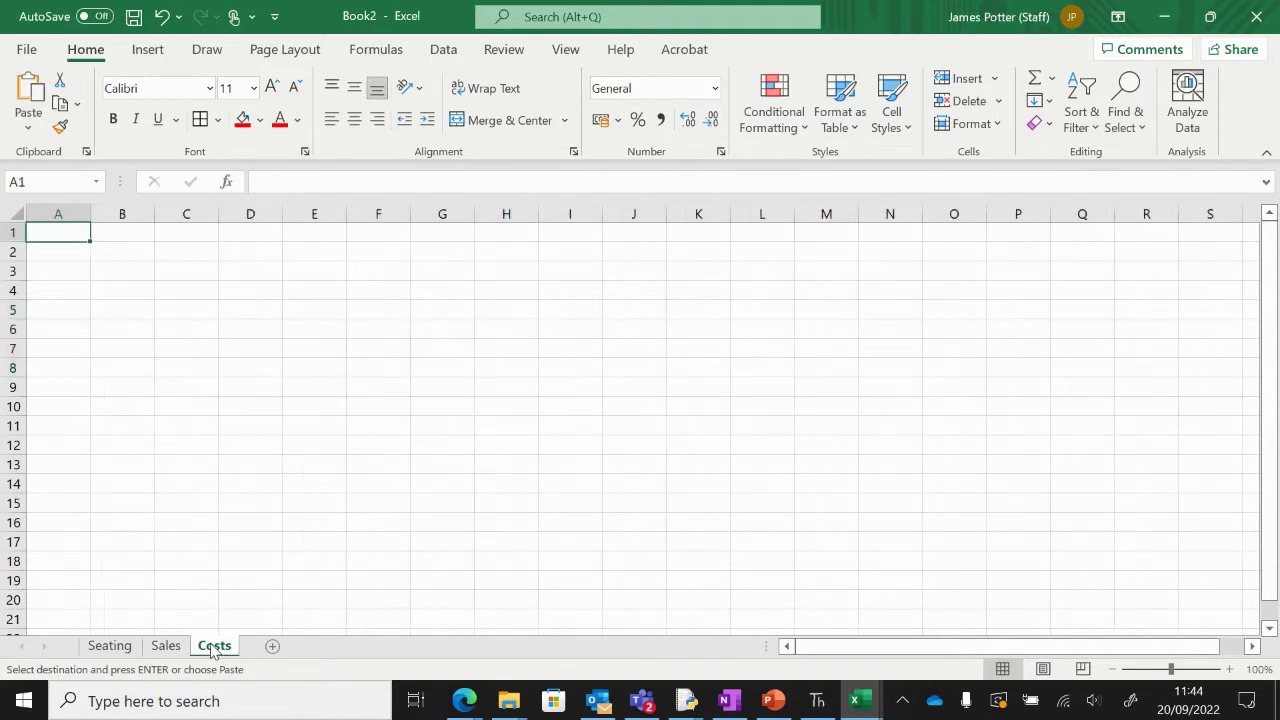
pyautogui.click(72, 252)
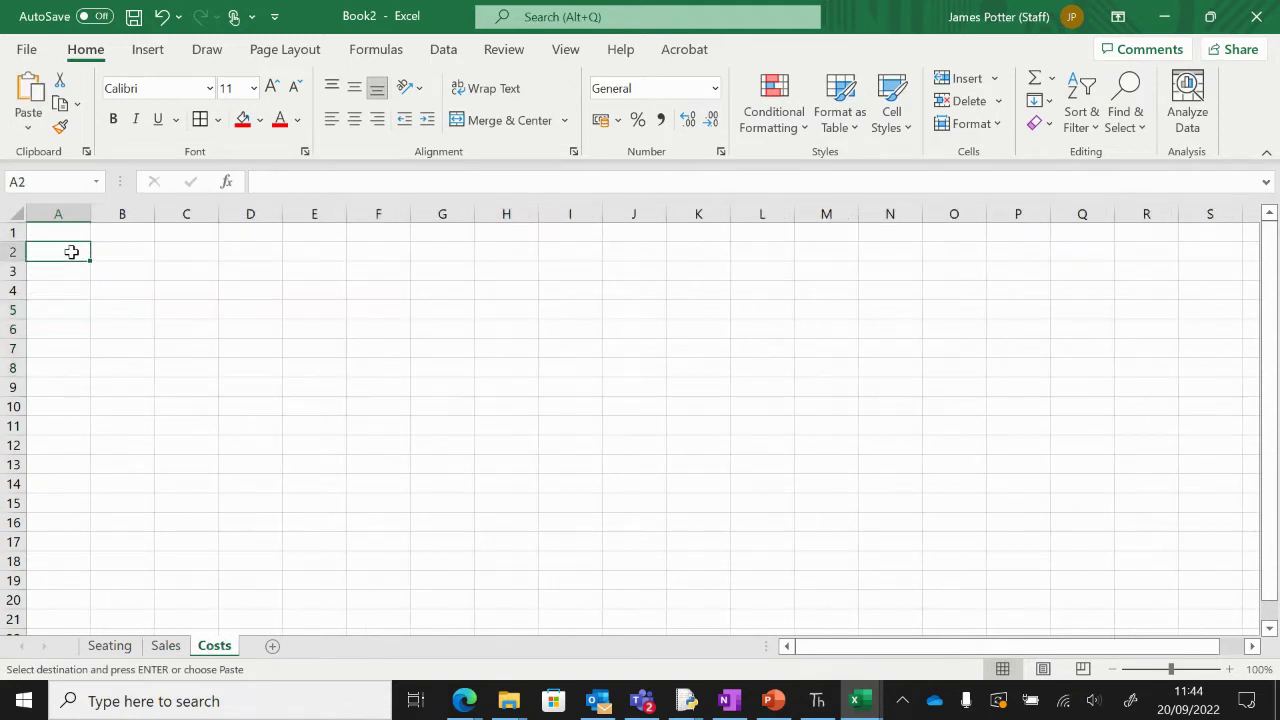
pyautogui.hotkey('ctrl', 'v')
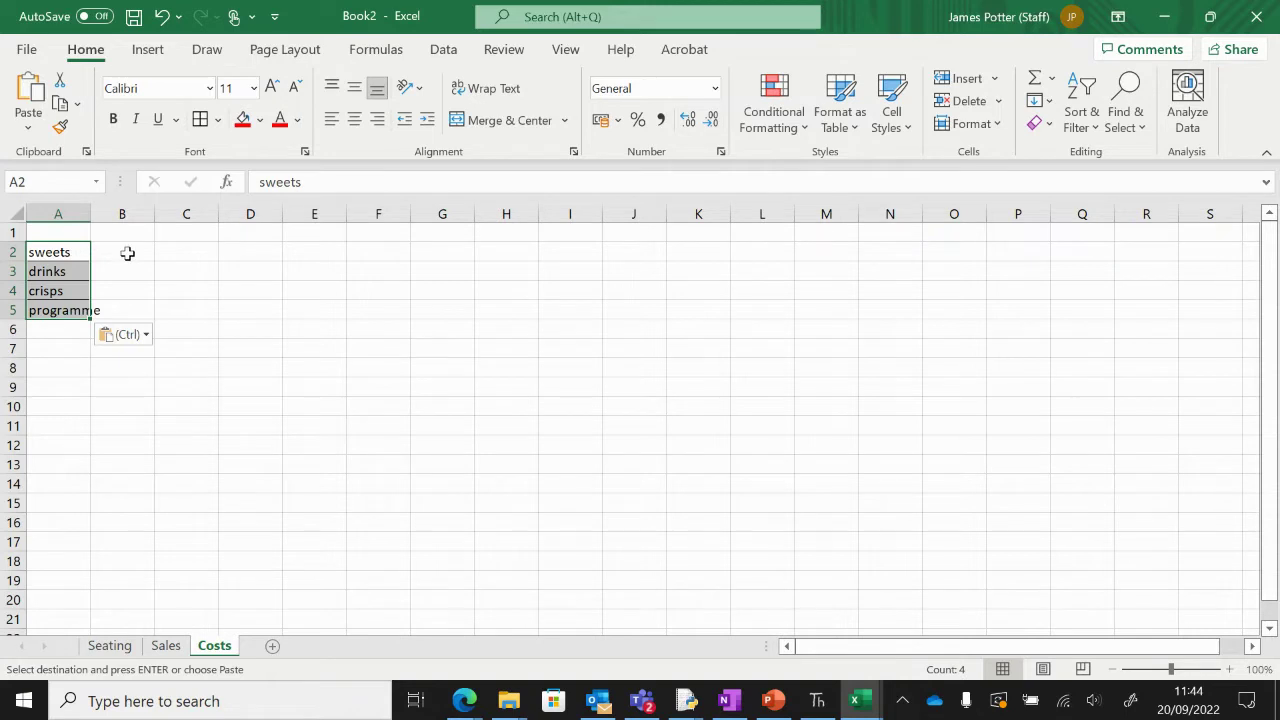
pyautogui.click(127, 253)
# Enter the headings item, cost to theatre, number bought and total cost in A1:D1
pyautogui.click(123, 232)
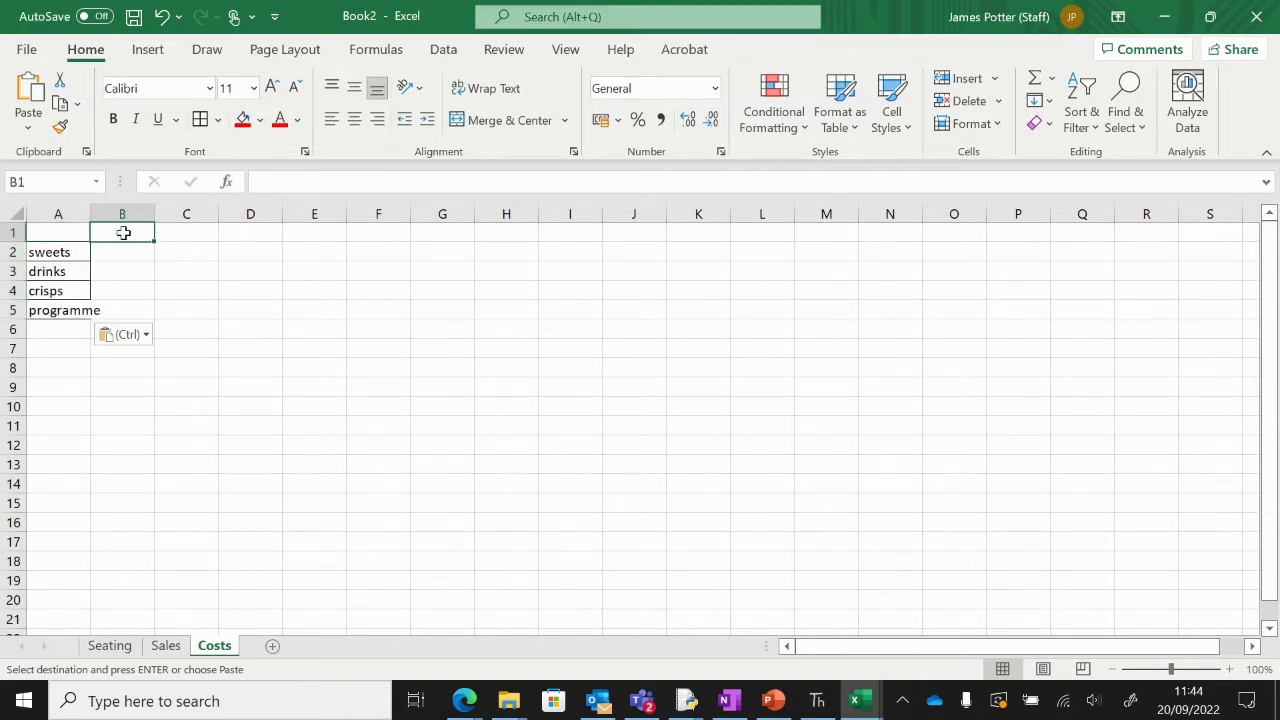
pyautogui.write('cost to theatre')
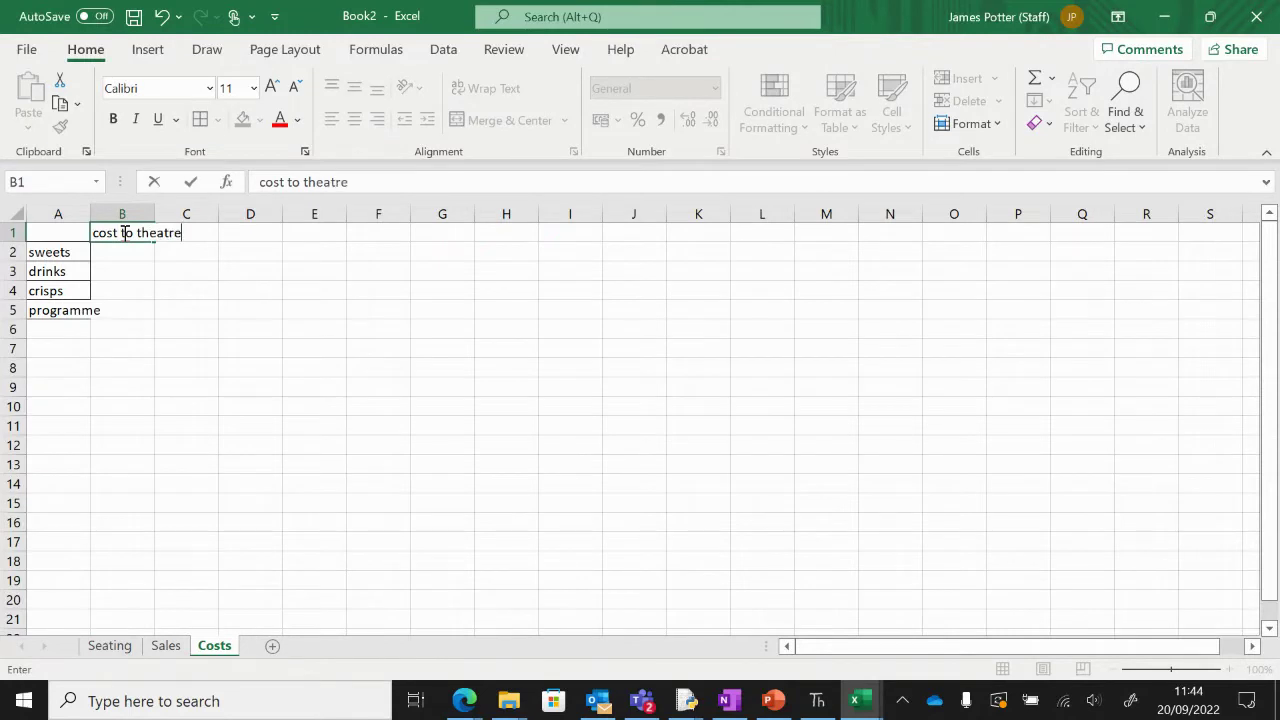
pyautogui.press('Tab')
pyautogui.write('nu')
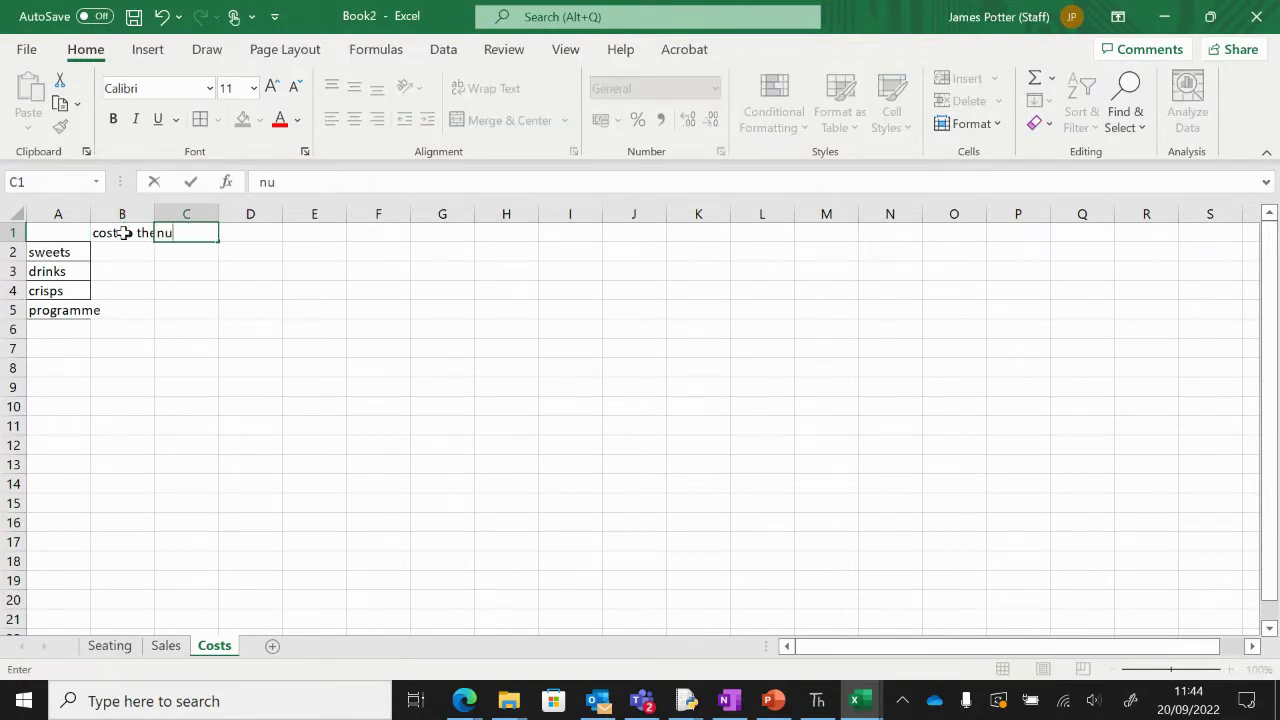
pyautogui.write('mber bought')
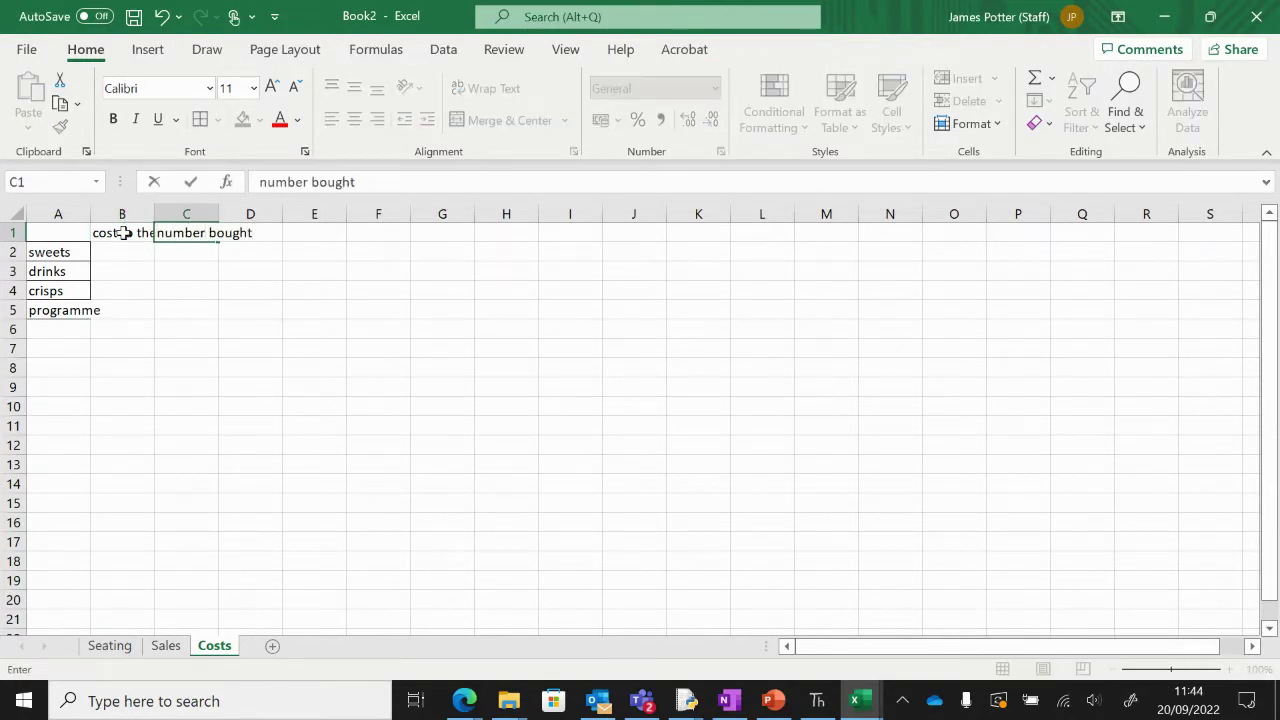
pyautogui.press('Tab')
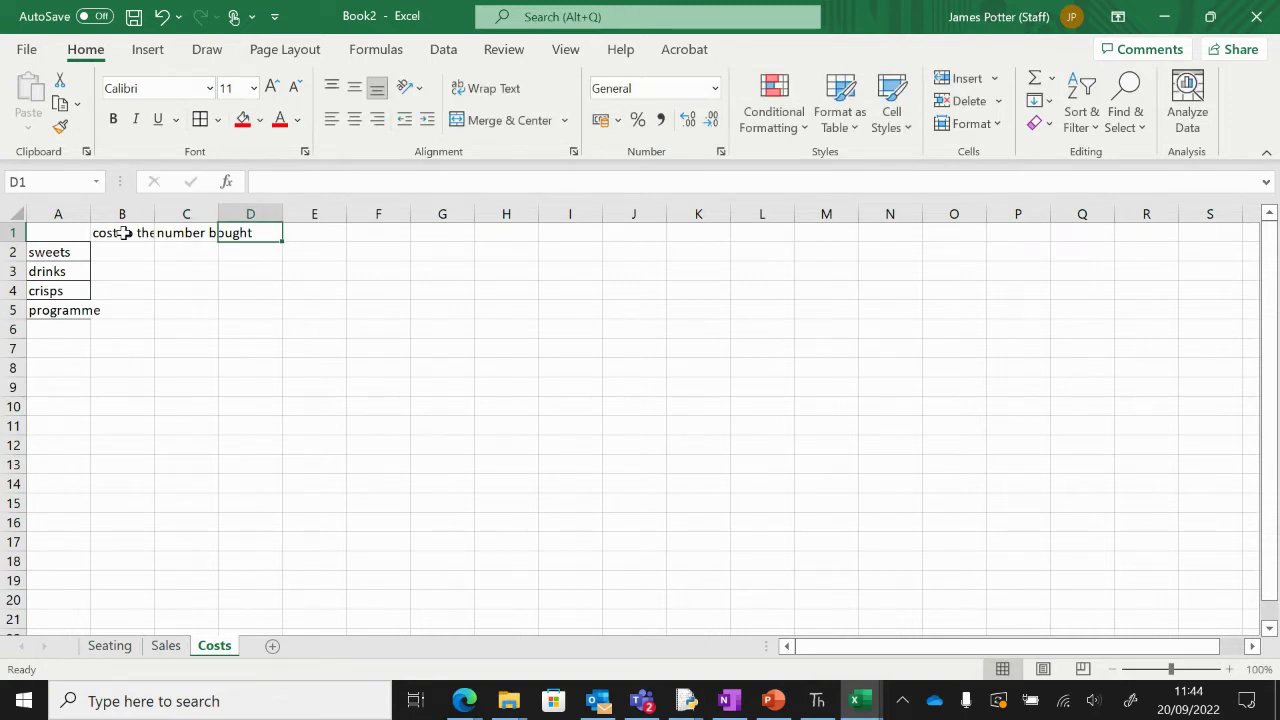
pyautogui.write('total cost')
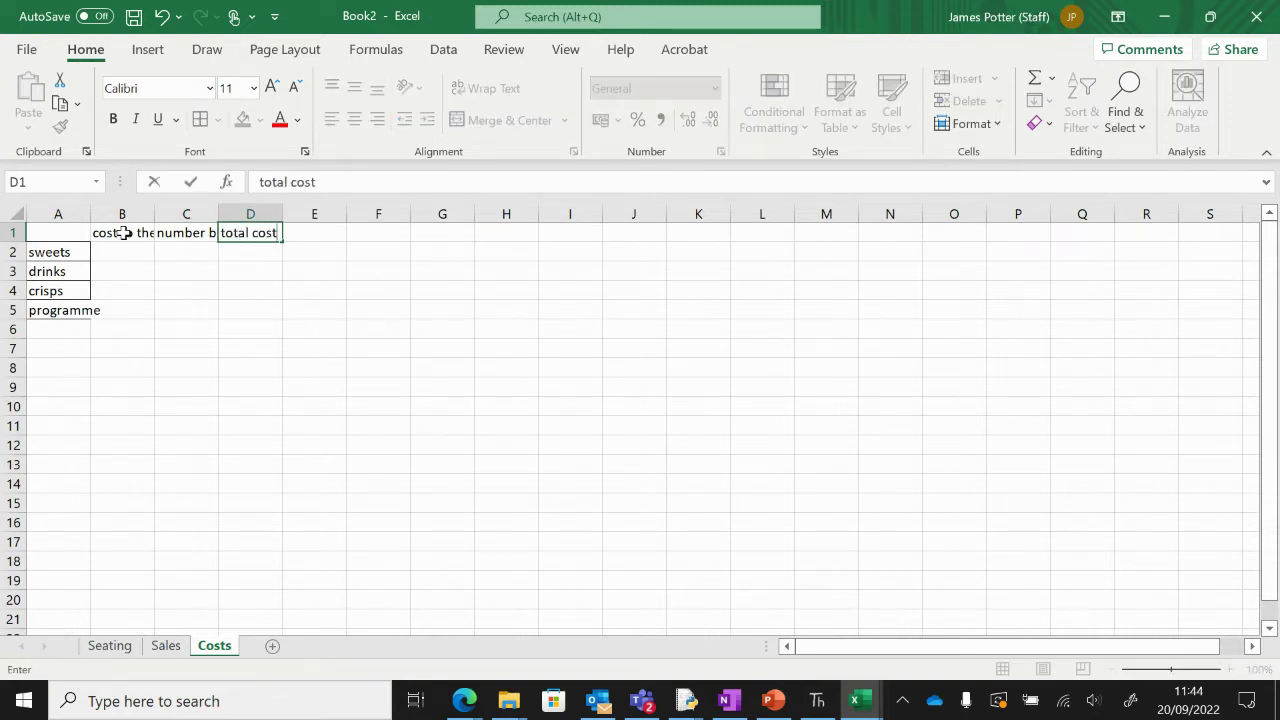
pyautogui.click(122, 236)
pyautogui.click(67, 231)
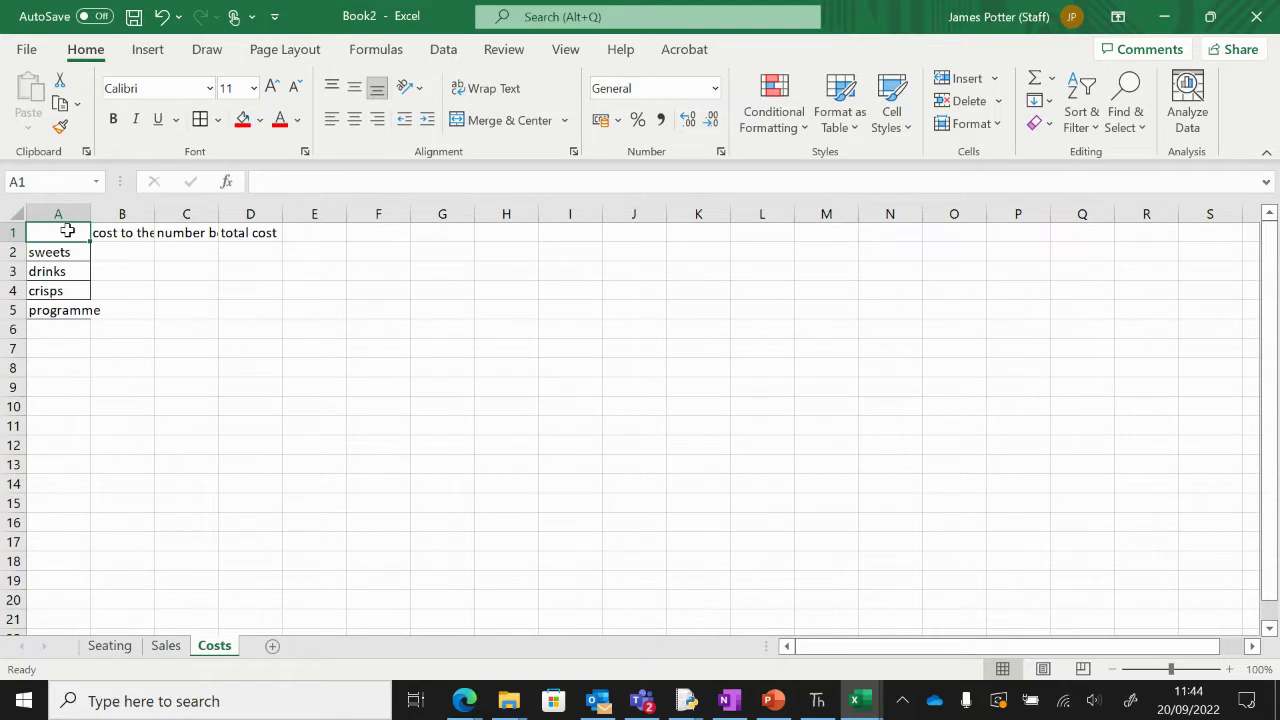
pyautogui.write('item')
pyautogui.press('Return')
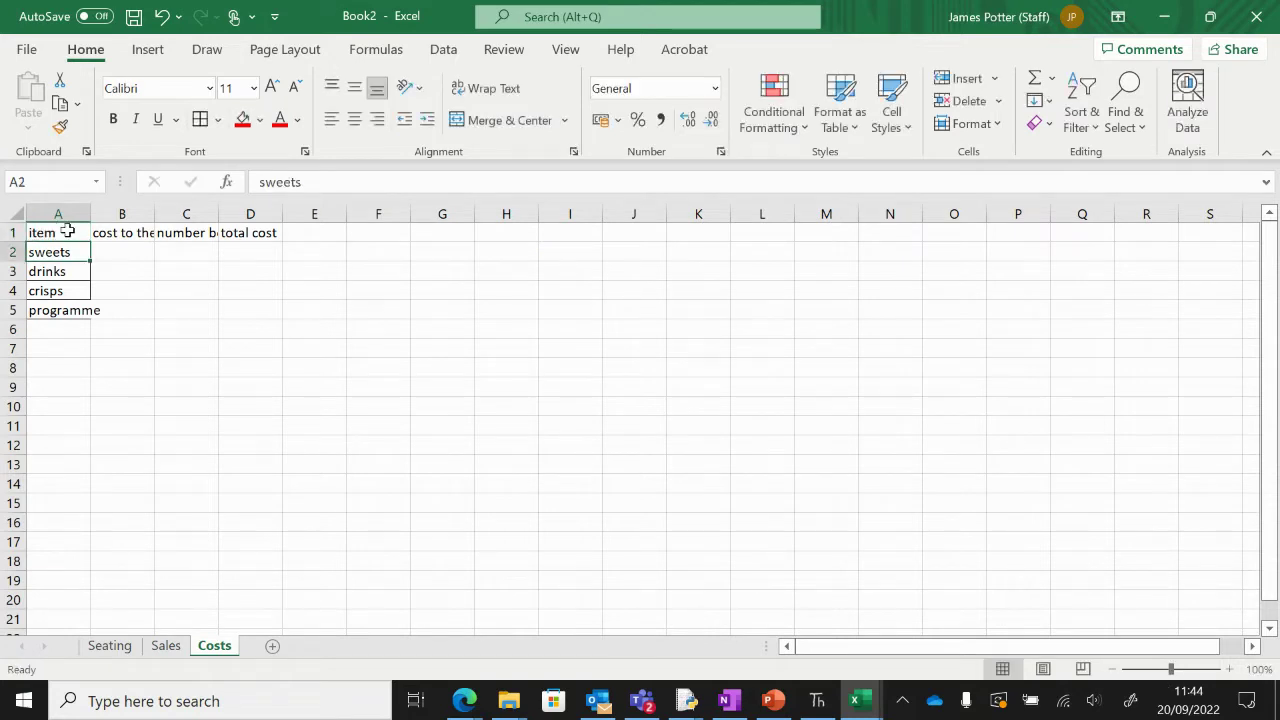
# Apply All Borders to A1:D5 and AutoFit columns A to C
pyautogui.moveTo(67, 231); pyautogui.dragTo(255, 312)
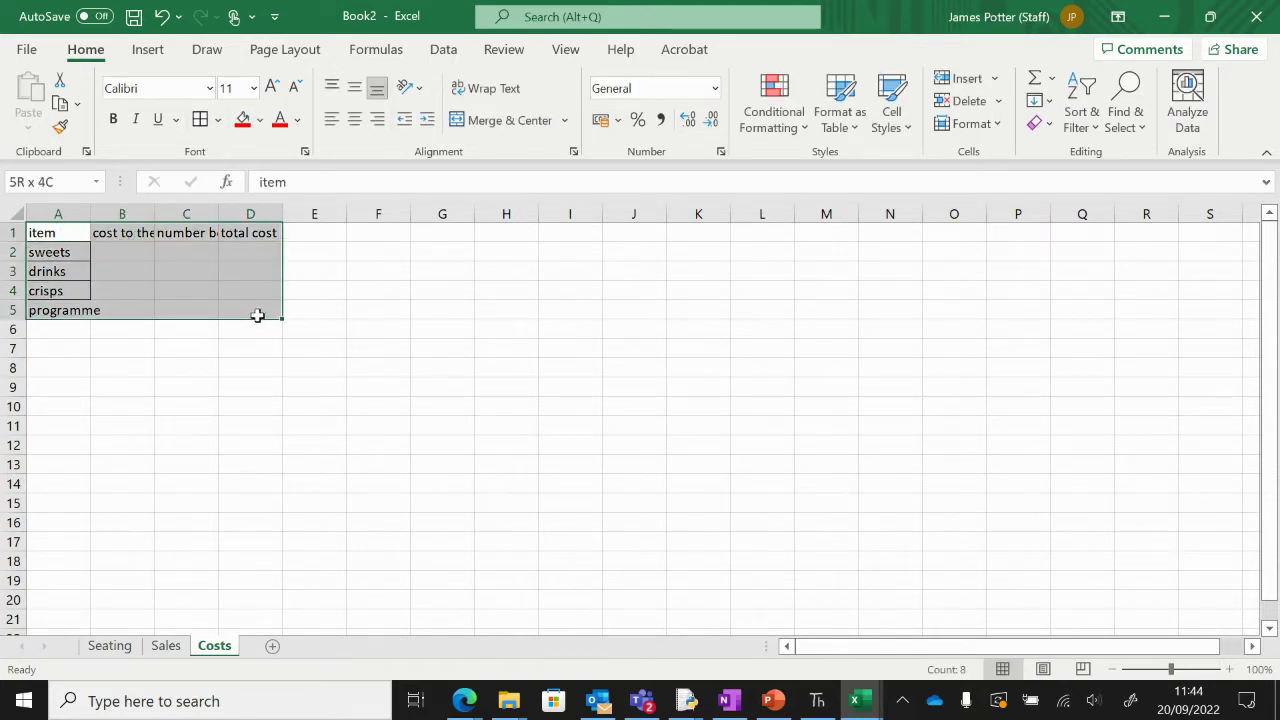
pyautogui.click(200, 119)
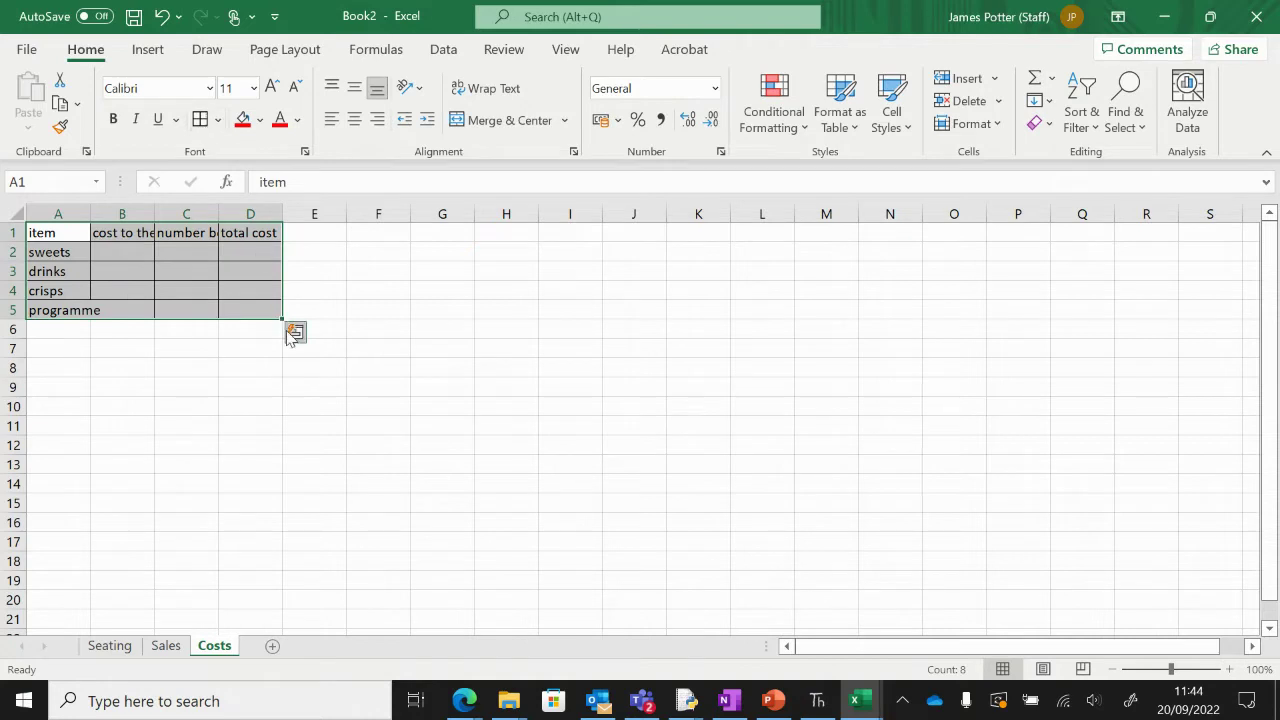
pyautogui.click(326, 427)
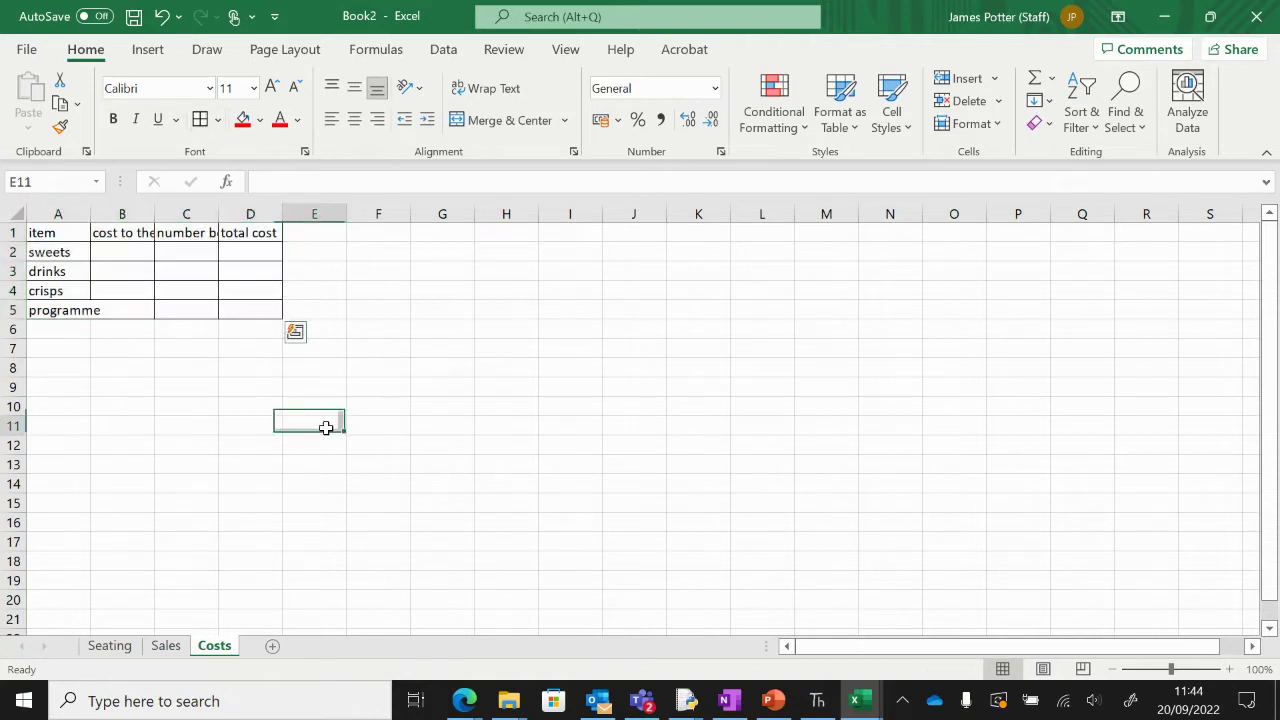
pyautogui.doubleClick(154, 213)
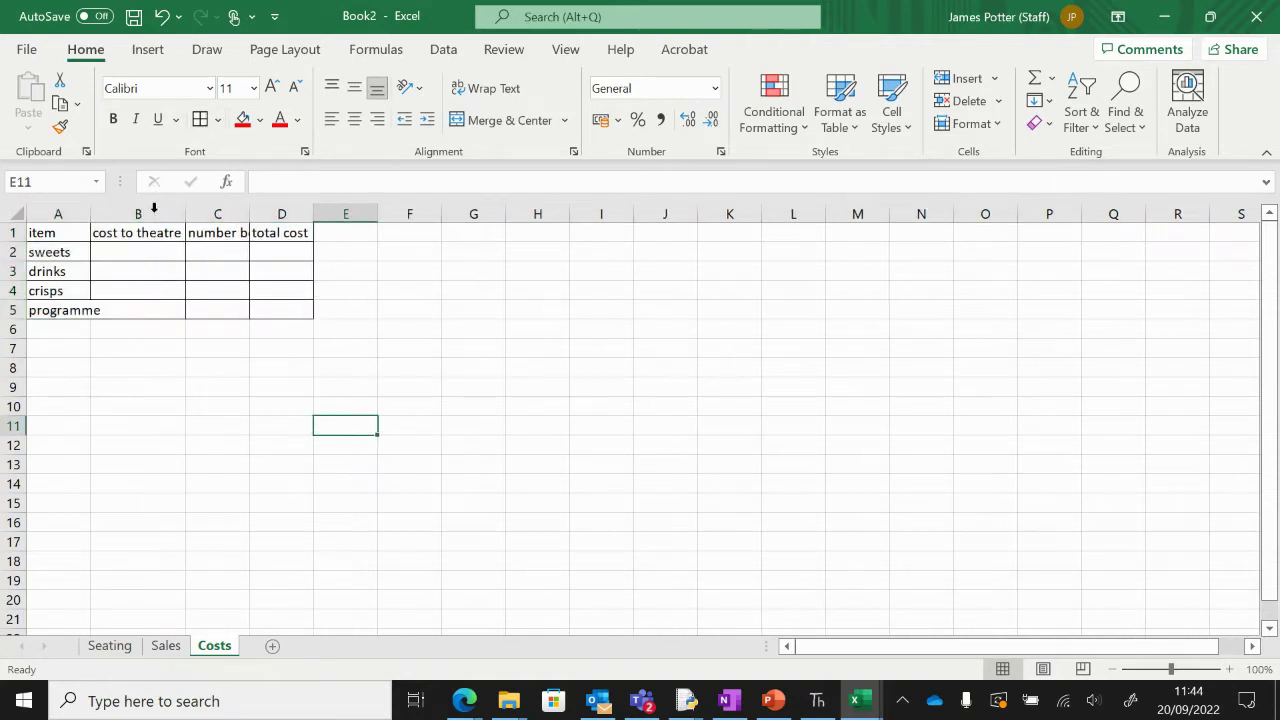
pyautogui.doubleClick(250, 213)
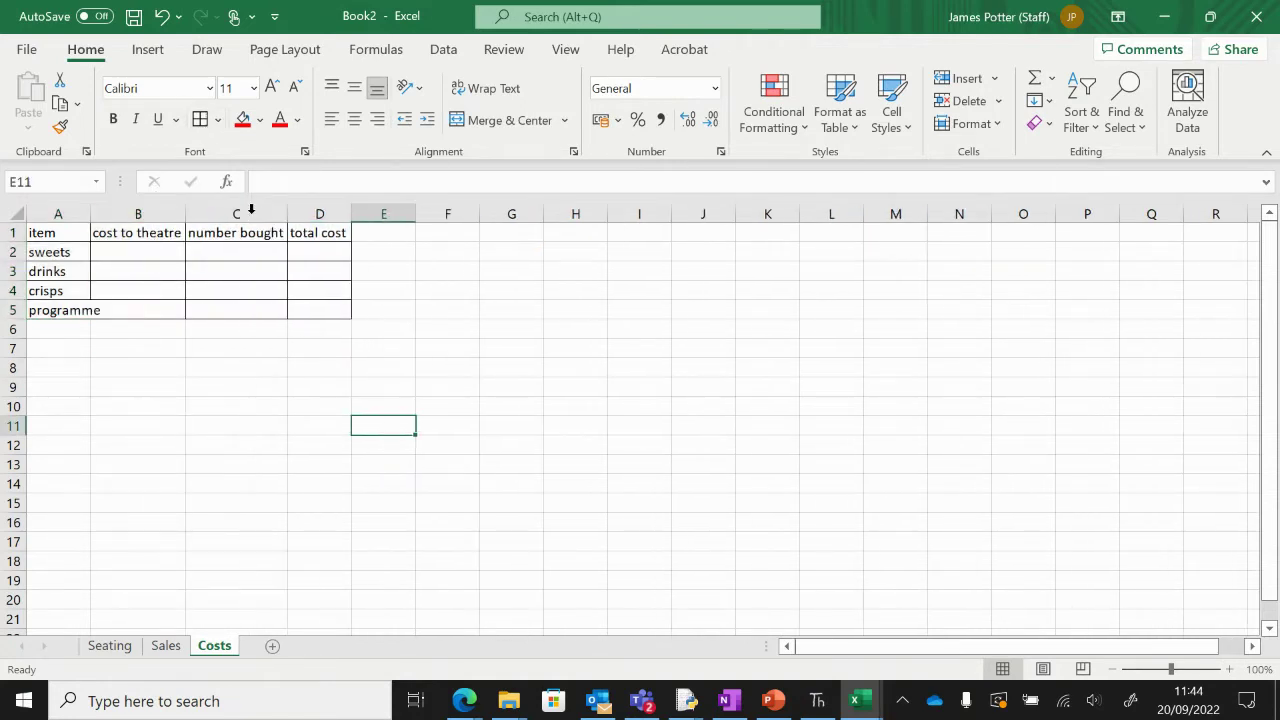
pyautogui.doubleClick(89, 214)
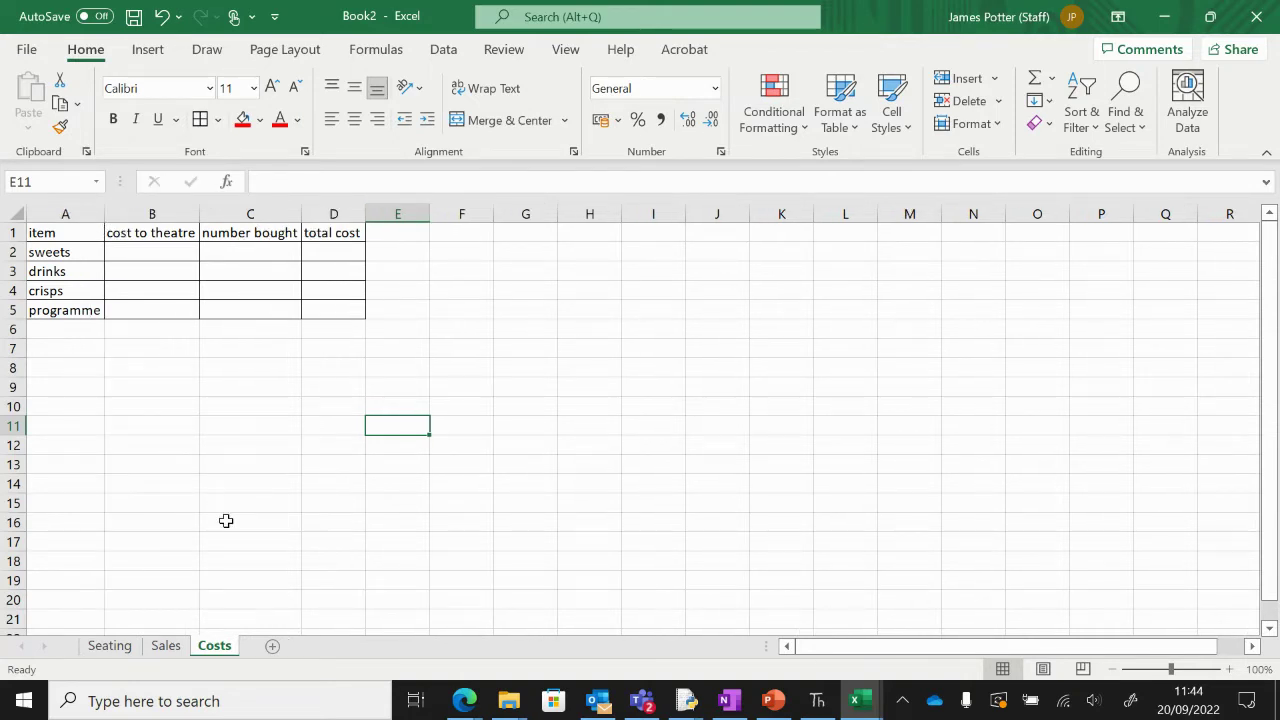
# Cancel the pending copy and enter costs 0.3, 0.5 and 0.5 in B2:B4
pyautogui.click(168, 647)
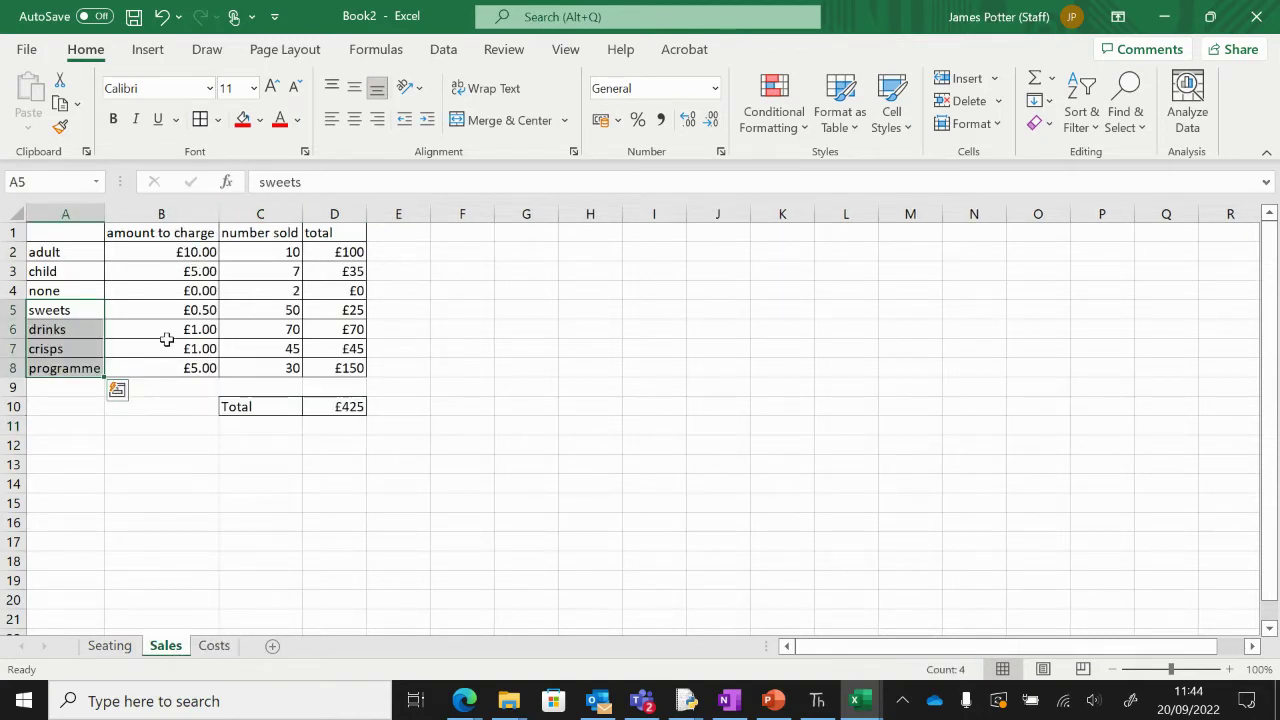
pyautogui.press('Escape')
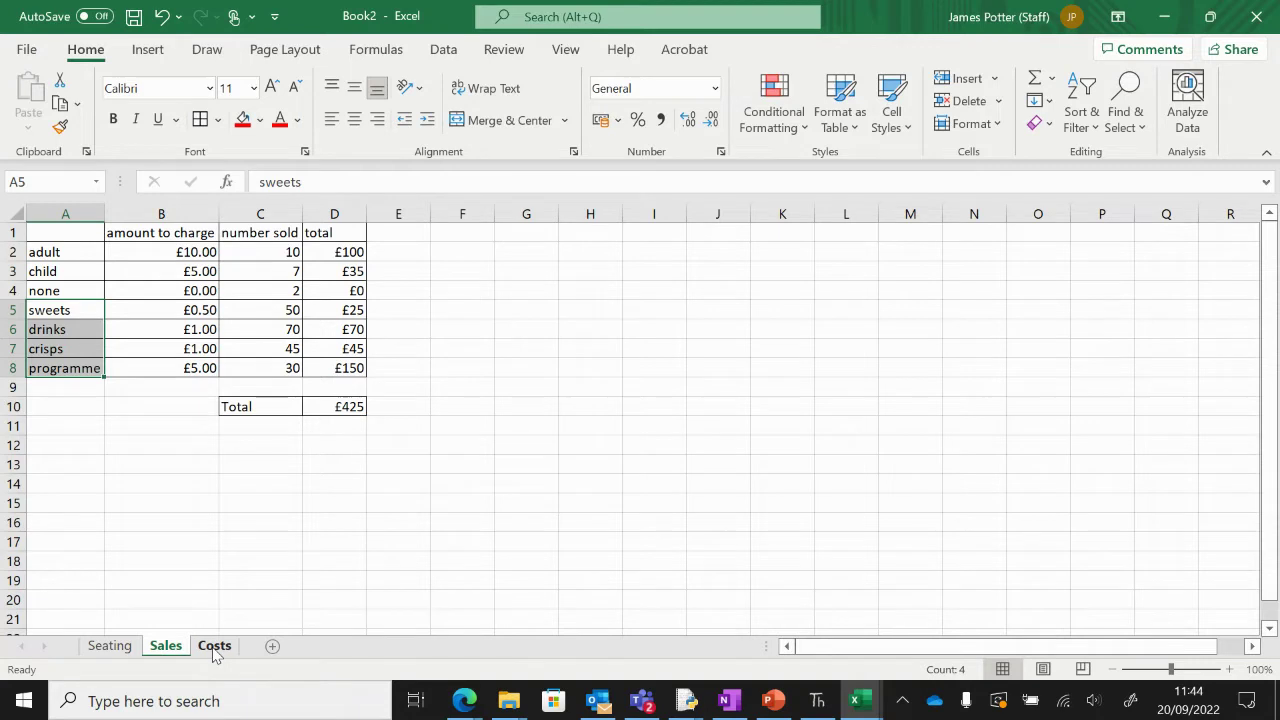
pyautogui.click(214, 646)
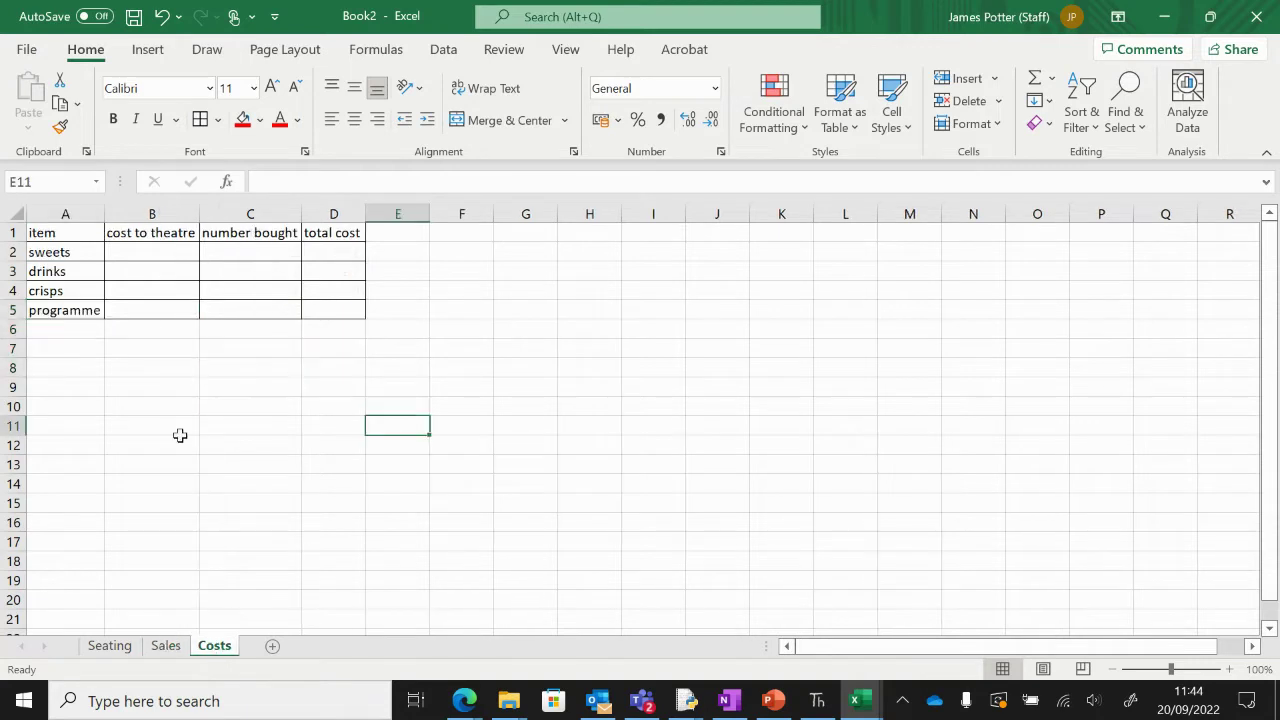
pyautogui.click(144, 252)
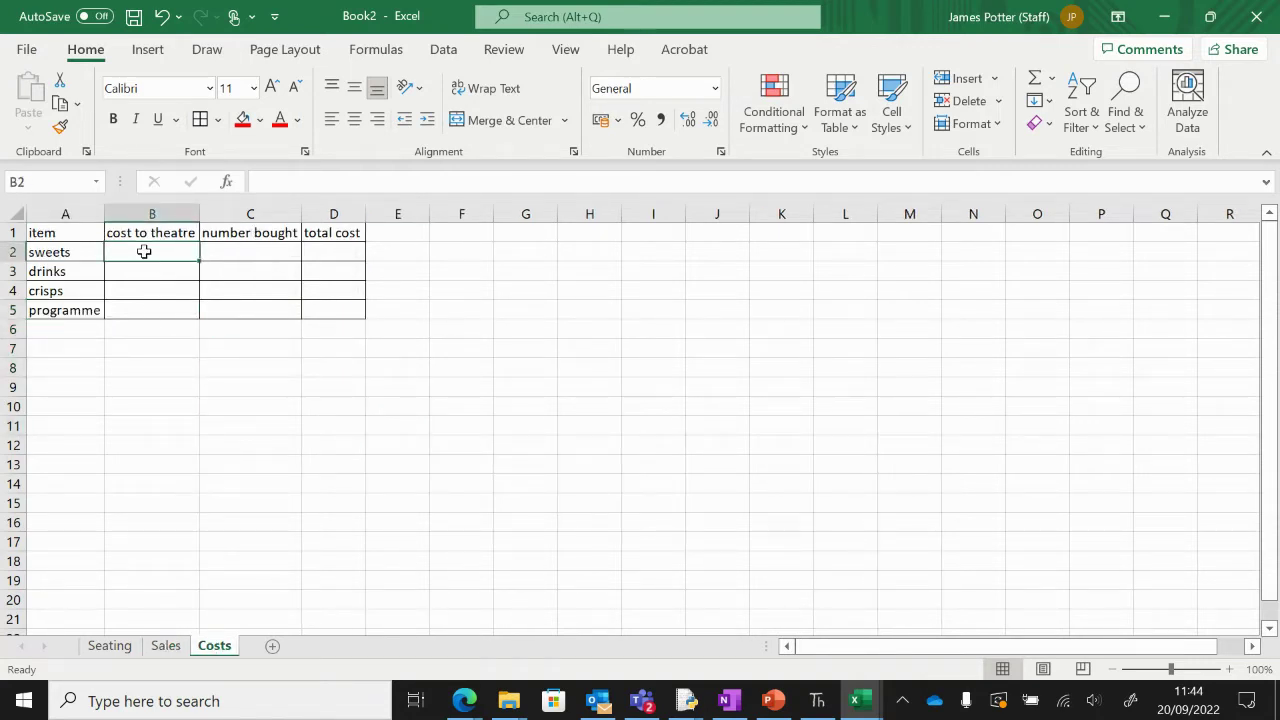
pyautogui.write('0.3')
pyautogui.press('Return')
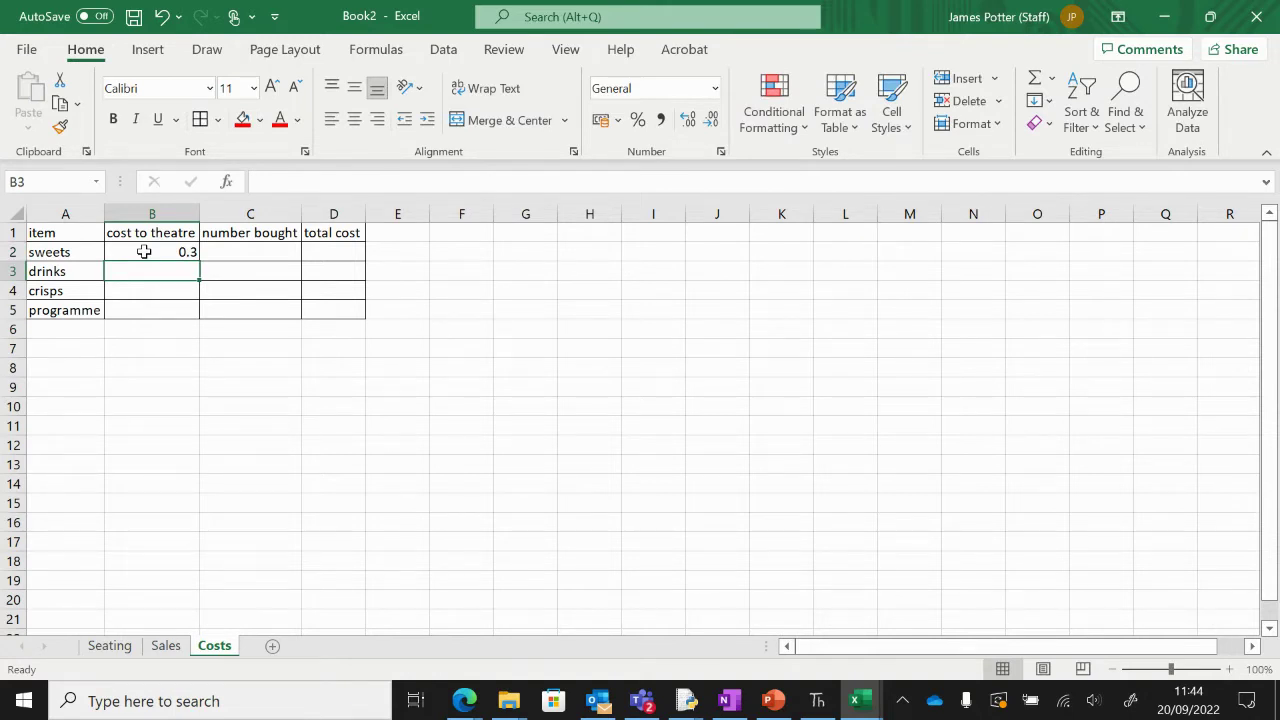
pyautogui.write('0.5')
pyautogui.press('Return')
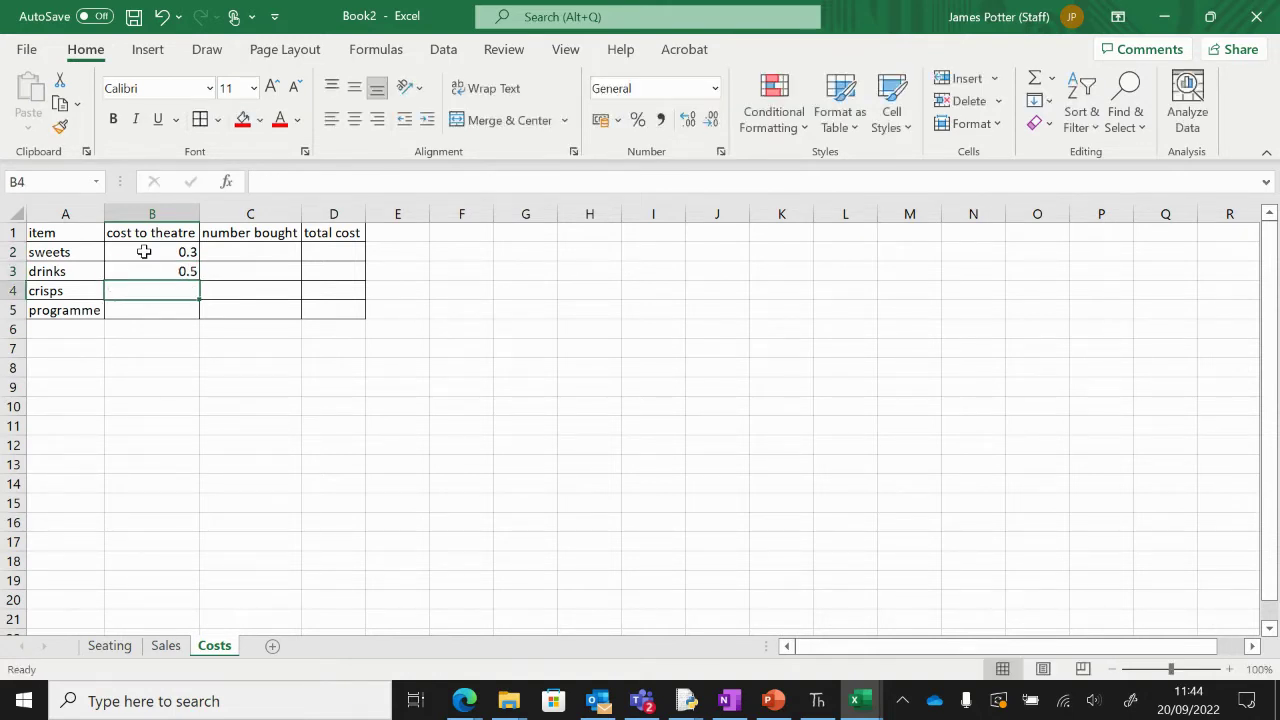
pyautogui.write('0.5')
pyautogui.press('Return')
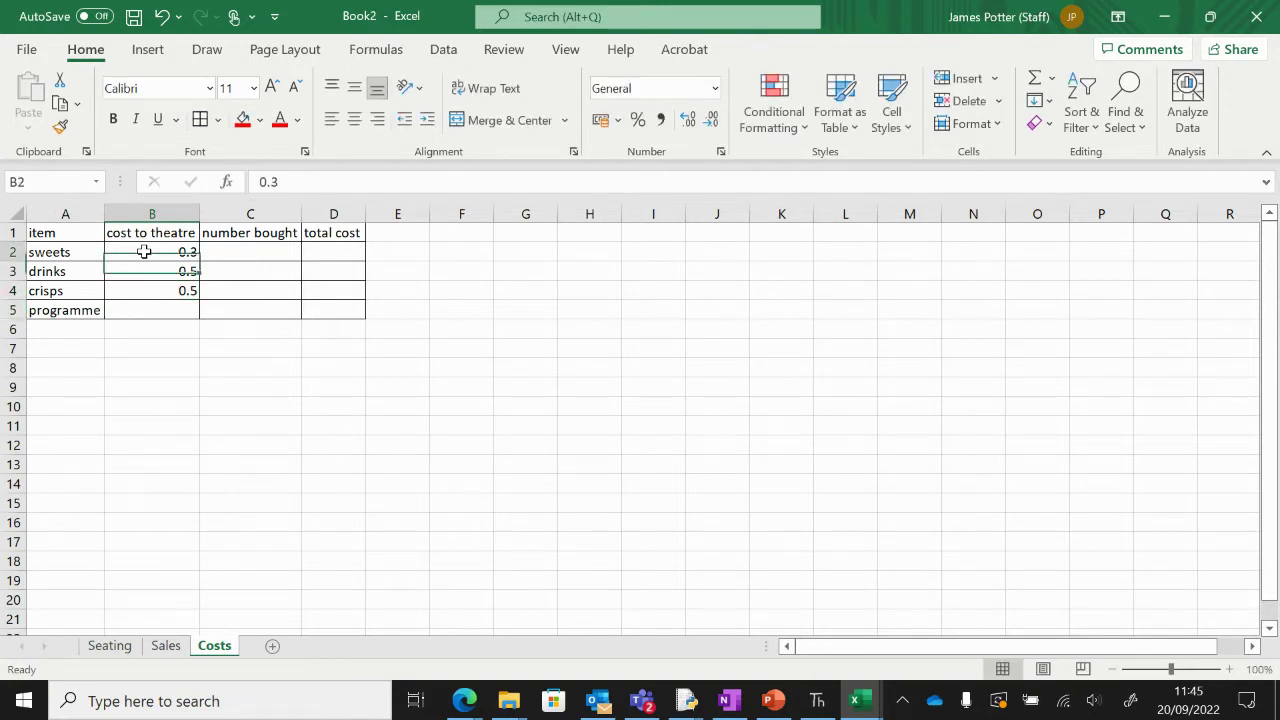
# Enter 2 as the programme's cost to theatre in B5
pyautogui.moveTo(144, 252); pyautogui.dragTo(143, 554)
pyautogui.click(143, 558)
pyautogui.click(165, 646)
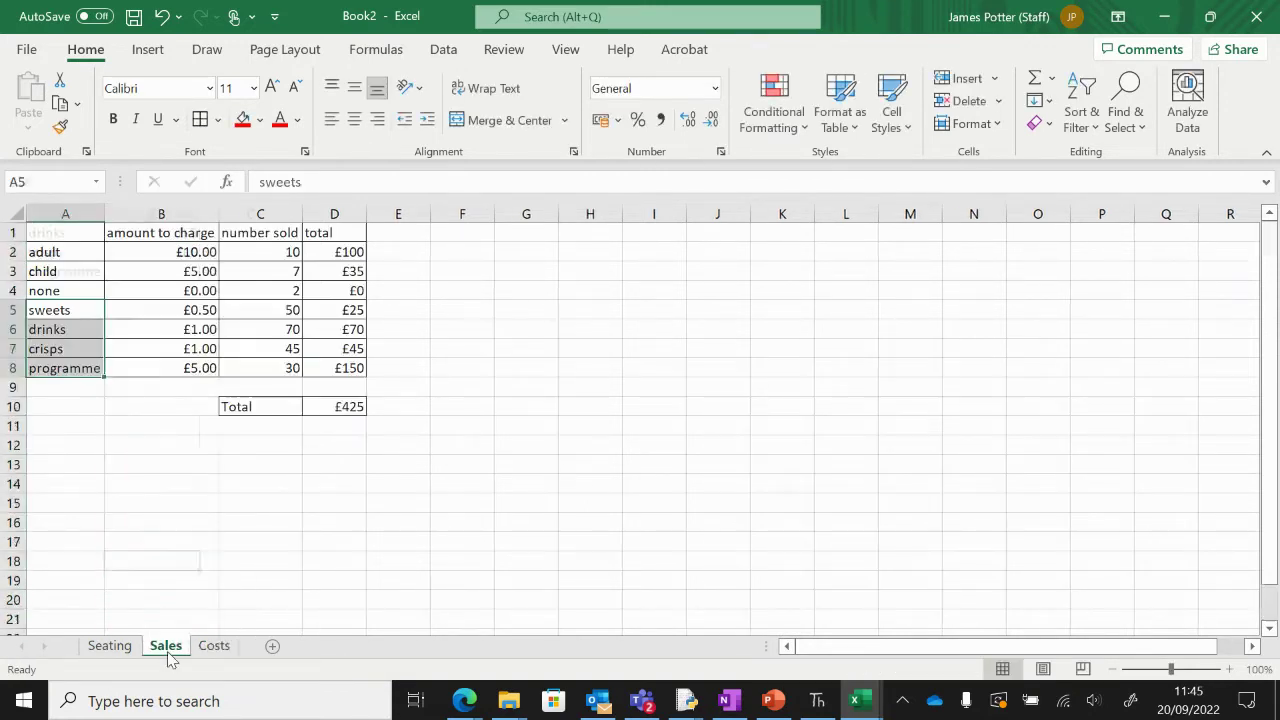
pyautogui.click(214, 646)
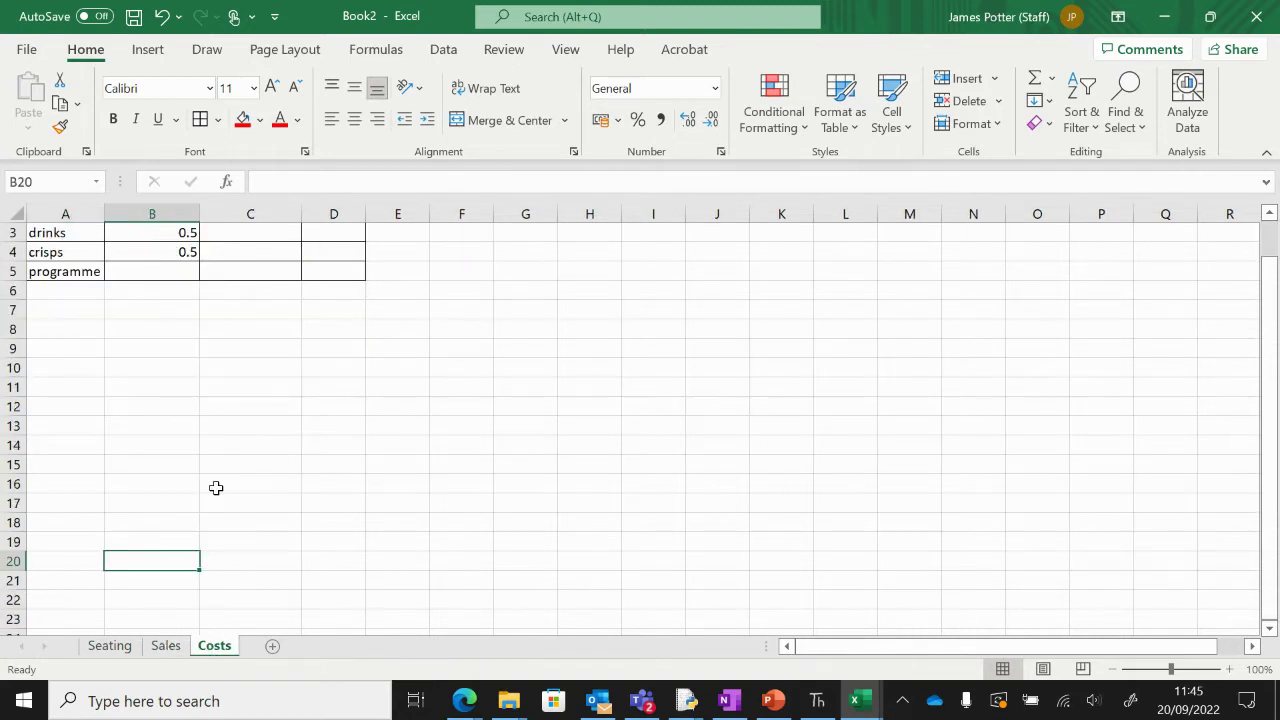
pyautogui.scroll(1, 214, 489)
pyautogui.click(147, 310)
pyautogui.write('2')
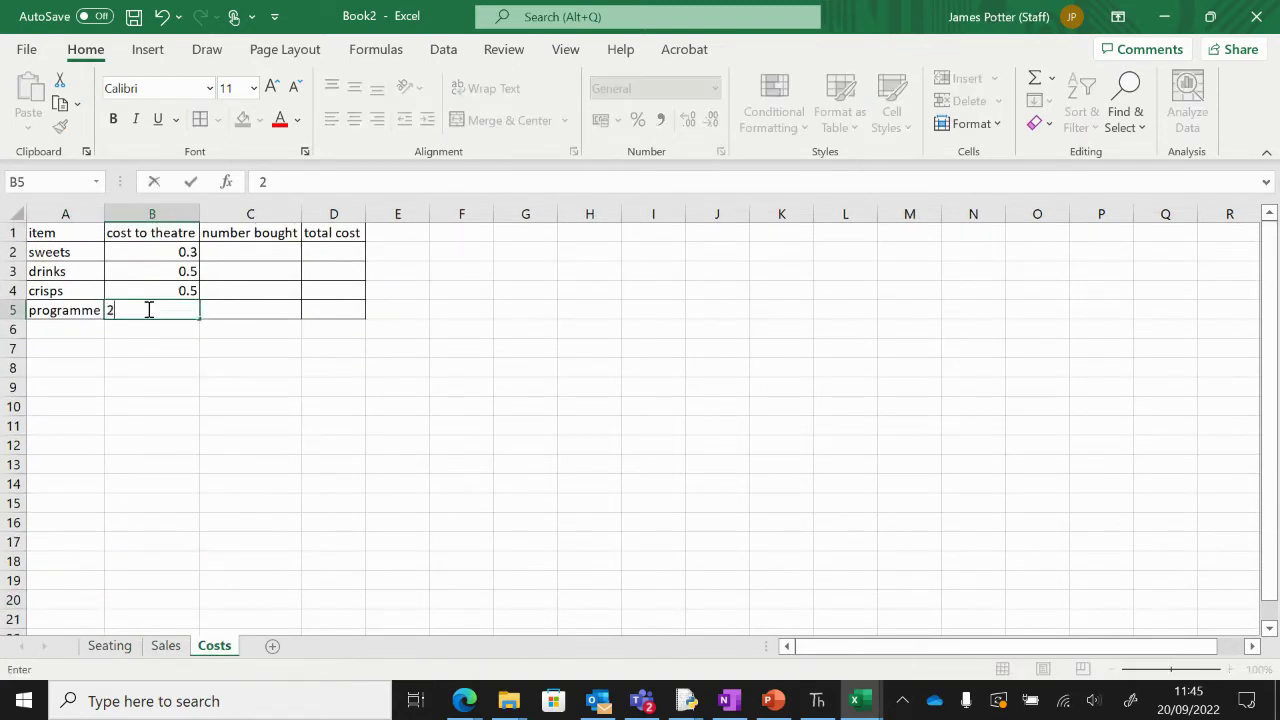
pyautogui.press('Return')
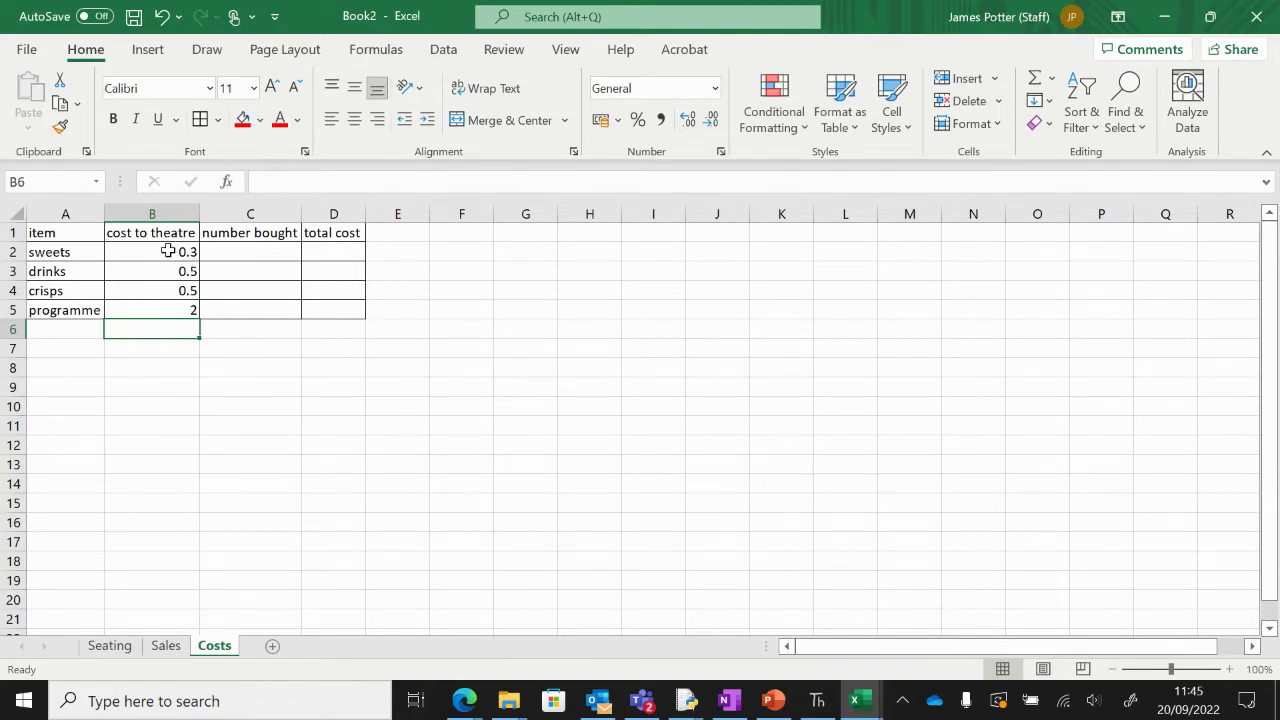
# Format B2:B5 as Currency via Format Cells, showing £0.30, £0.50, £0.50, £2.00
pyautogui.moveTo(161, 249); pyautogui.dragTo(168, 309)
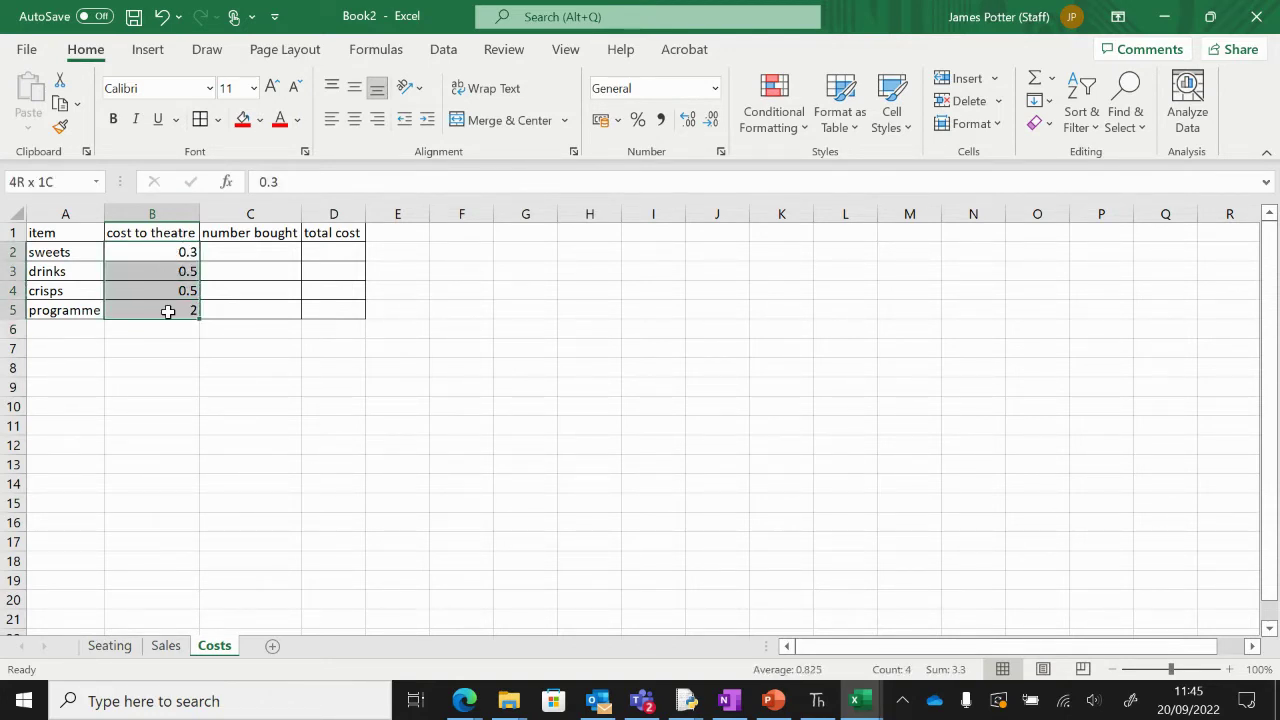
pyautogui.rightClick(170, 318)
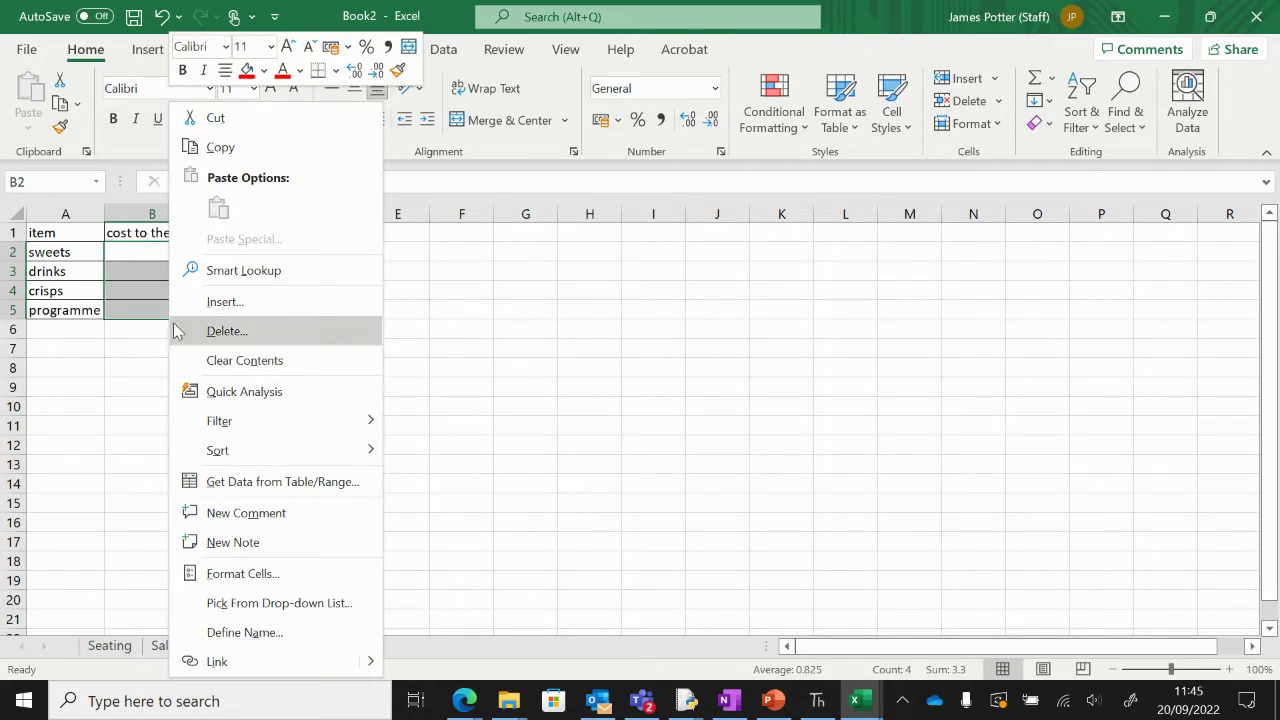
pyautogui.click(261, 575)
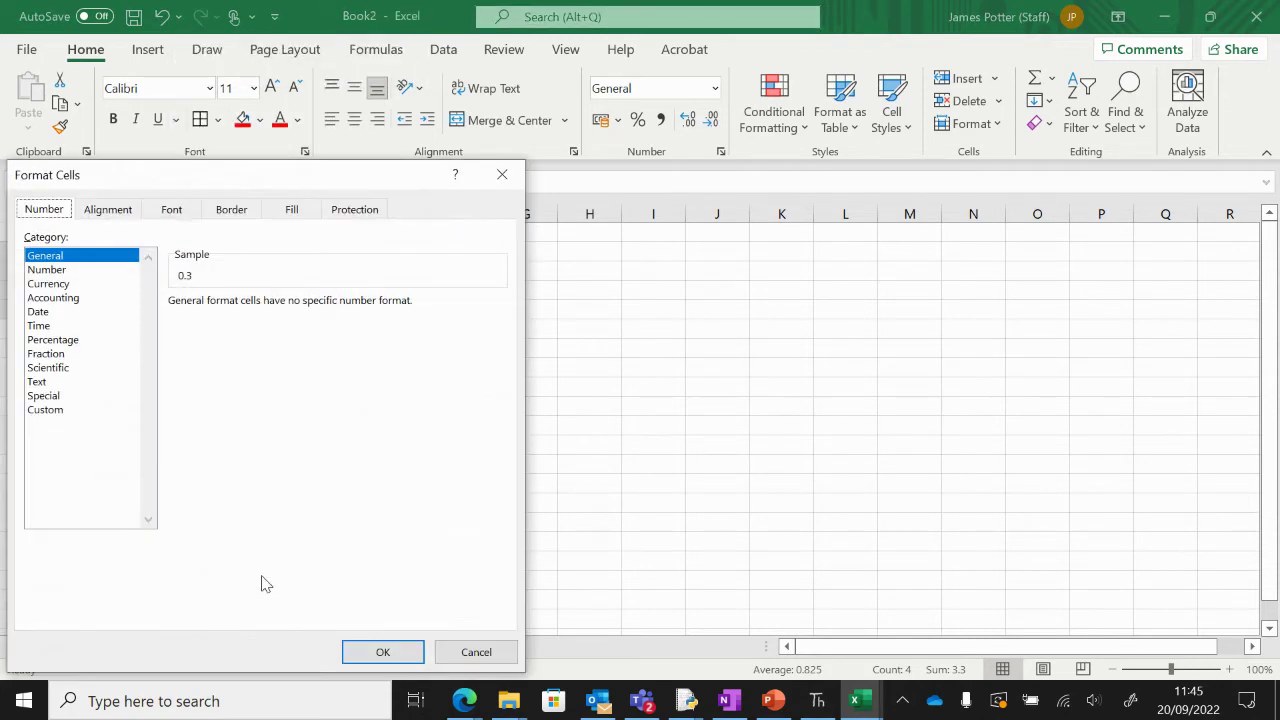
pyautogui.click(70, 285)
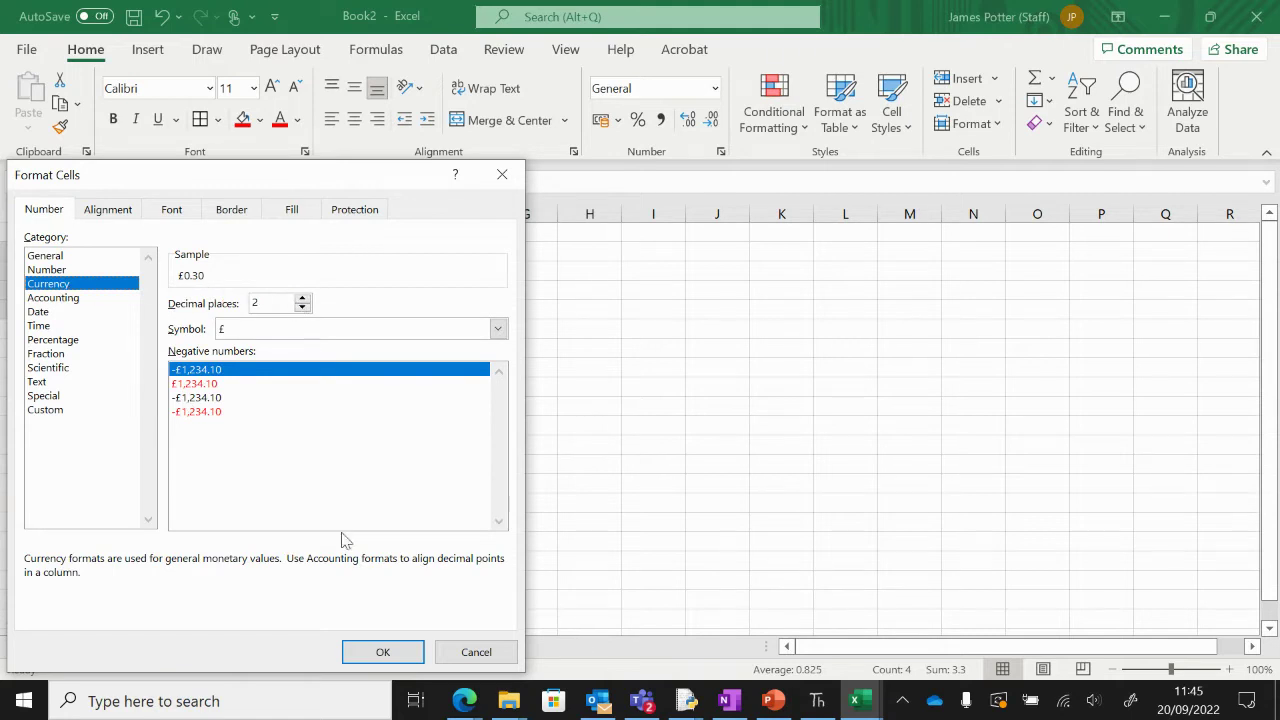
pyautogui.click(380, 650)
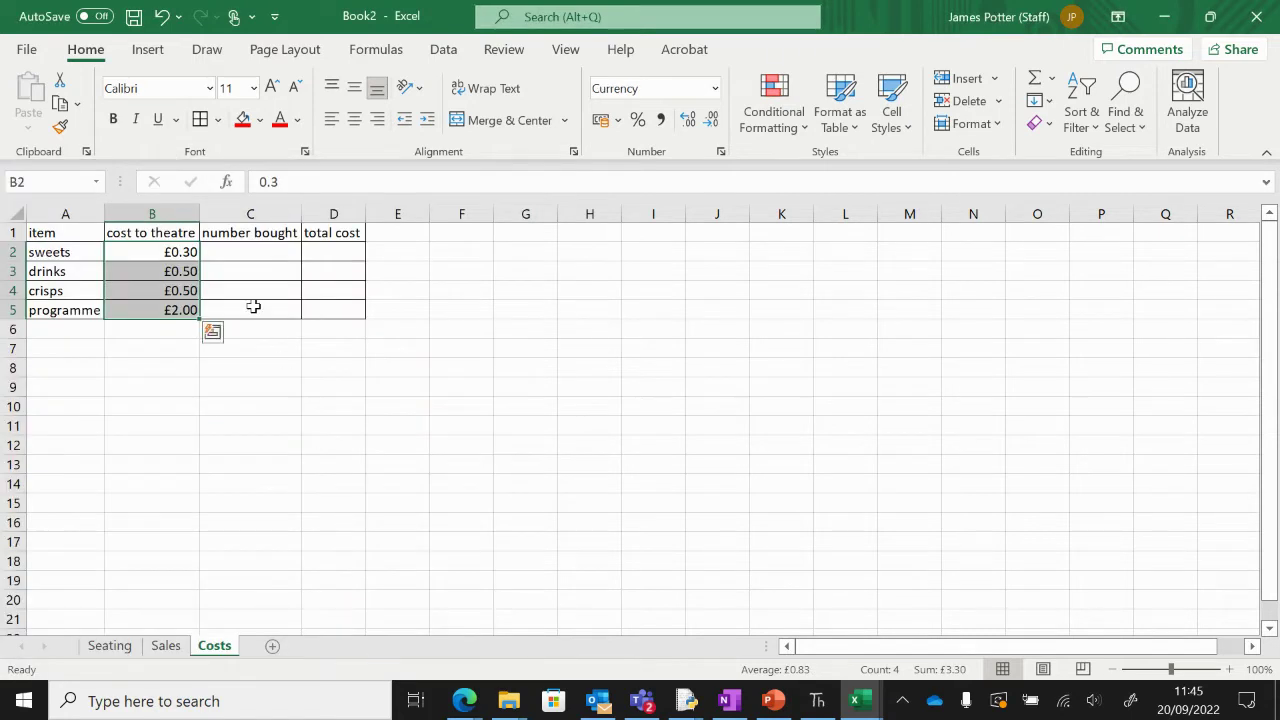
pyautogui.click(244, 254)
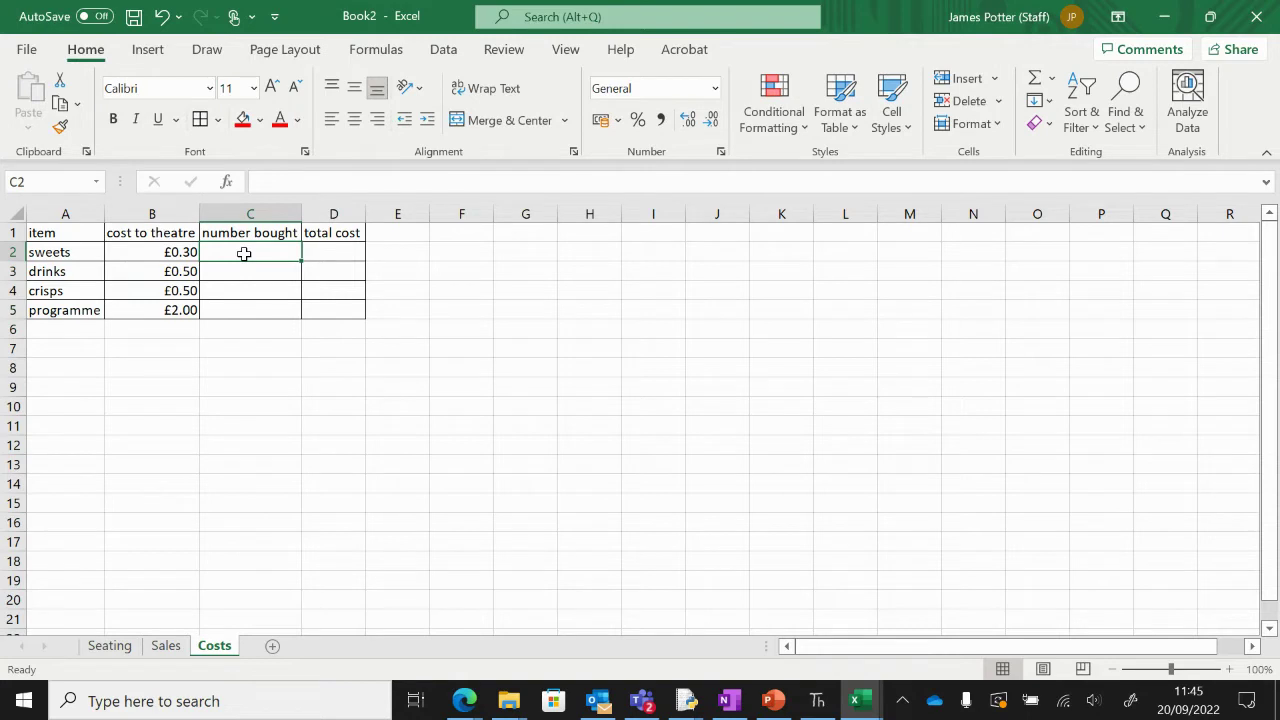
# Enter number bought 100, 100, 100 and 50 in C2:C5
pyautogui.write('100')
pyautogui.click(240, 276)
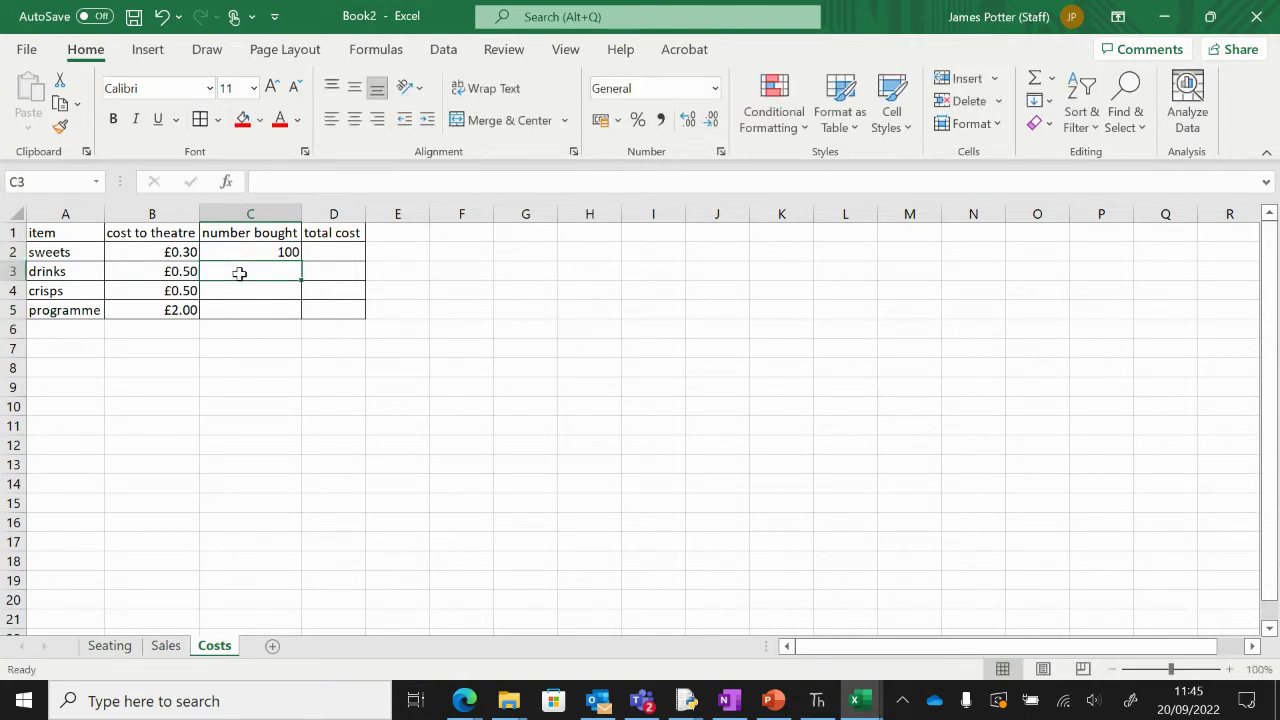
pyautogui.write('100')
pyautogui.click(243, 295)
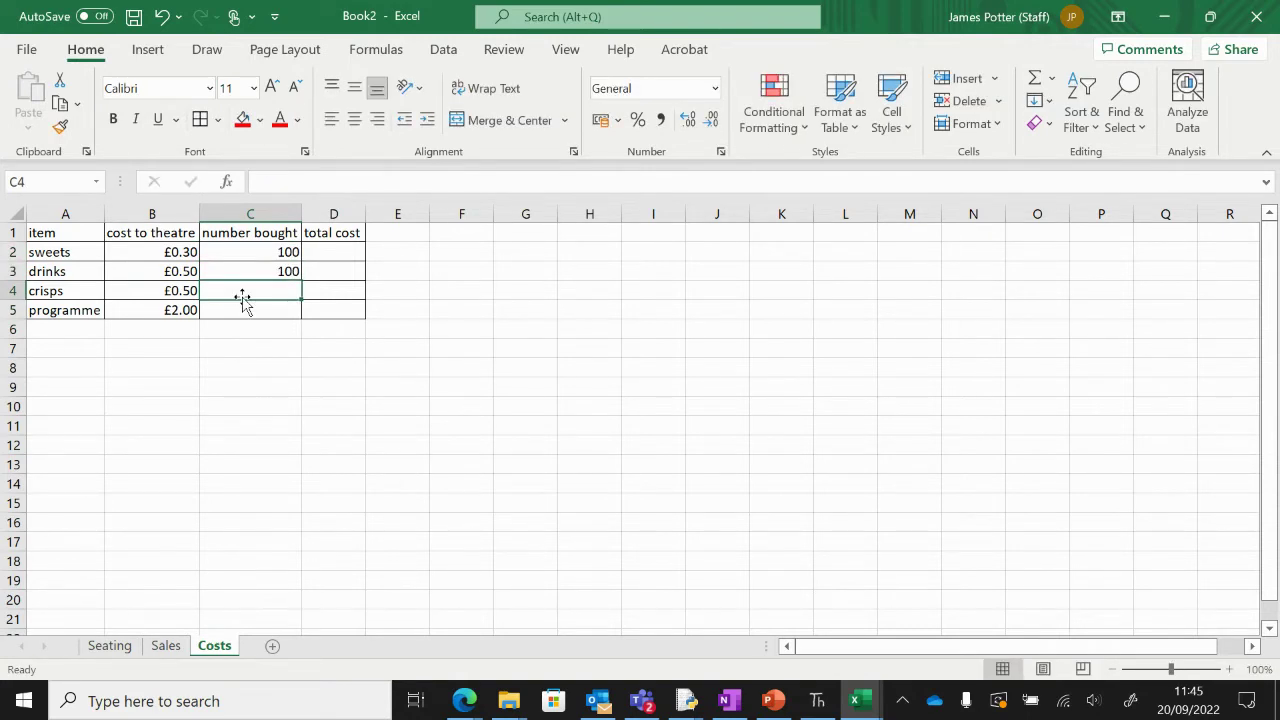
pyautogui.write('100')
pyautogui.click(242, 310)
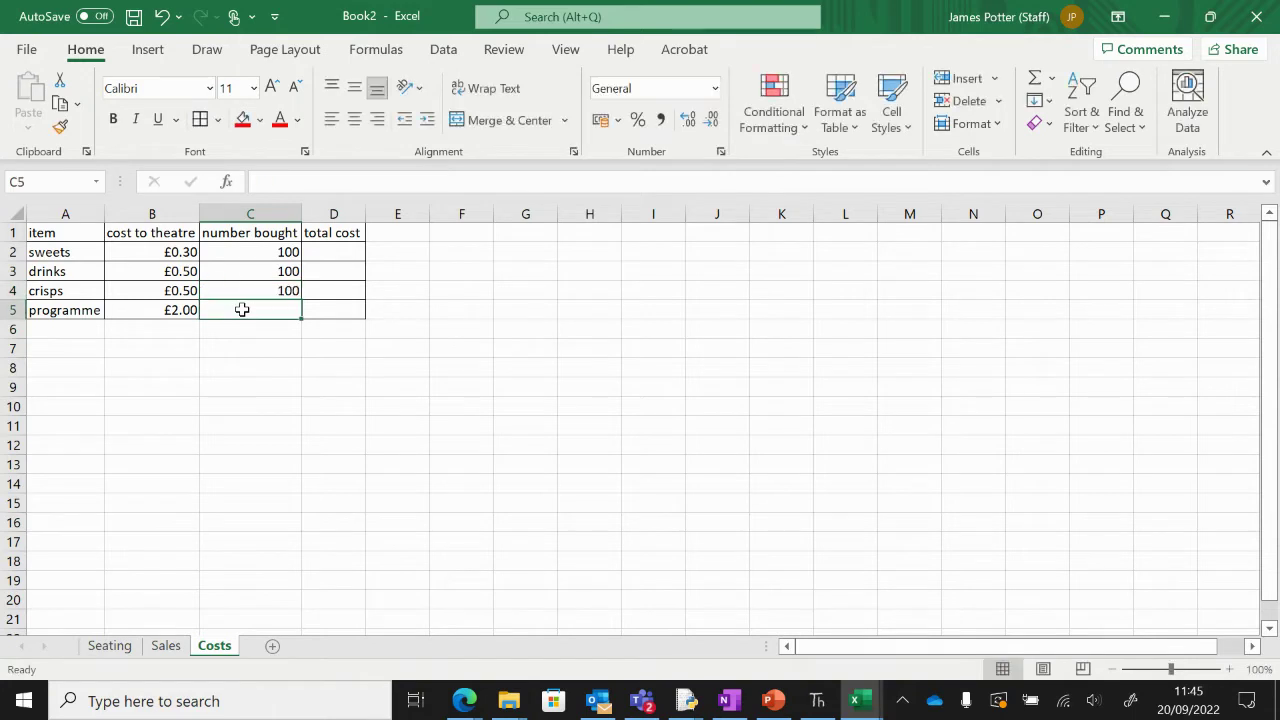
pyautogui.write('50')
pyautogui.press('Return')
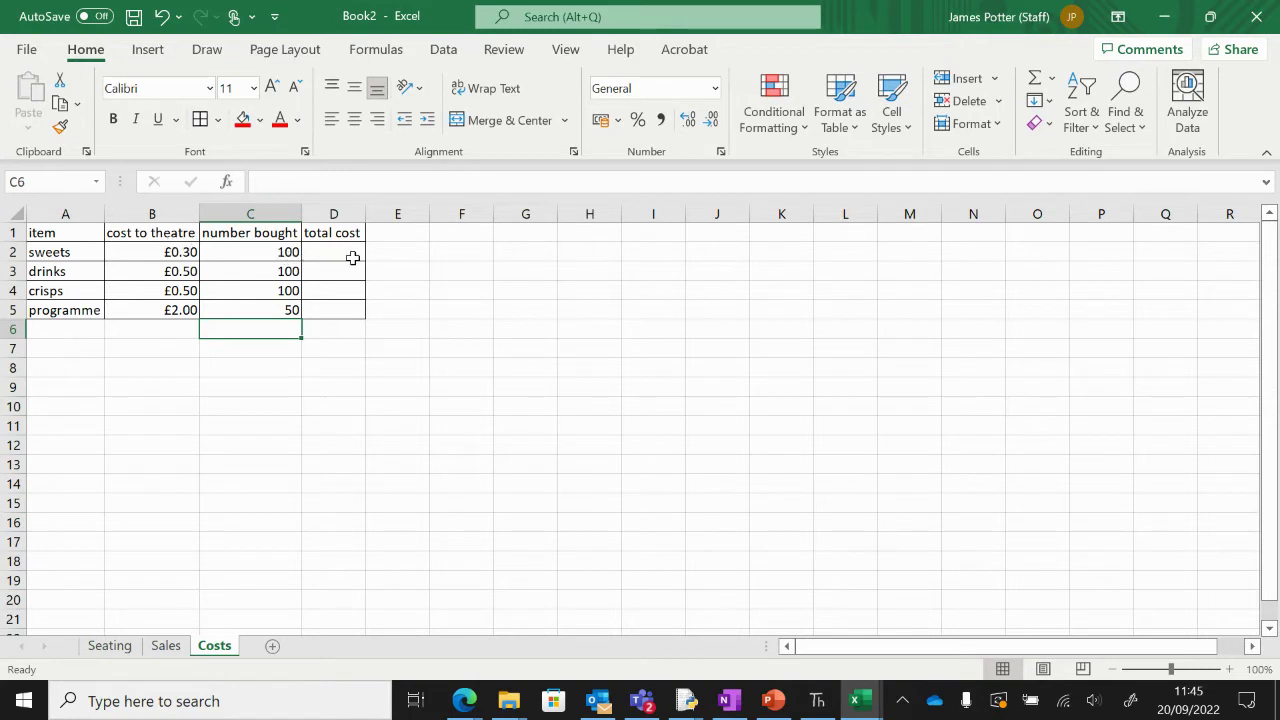
pyautogui.click(158, 253)
# Enter the formula =B2*C2 in D2 for the sweets total cost
pyautogui.click(272, 250)
pyautogui.click(335, 253)
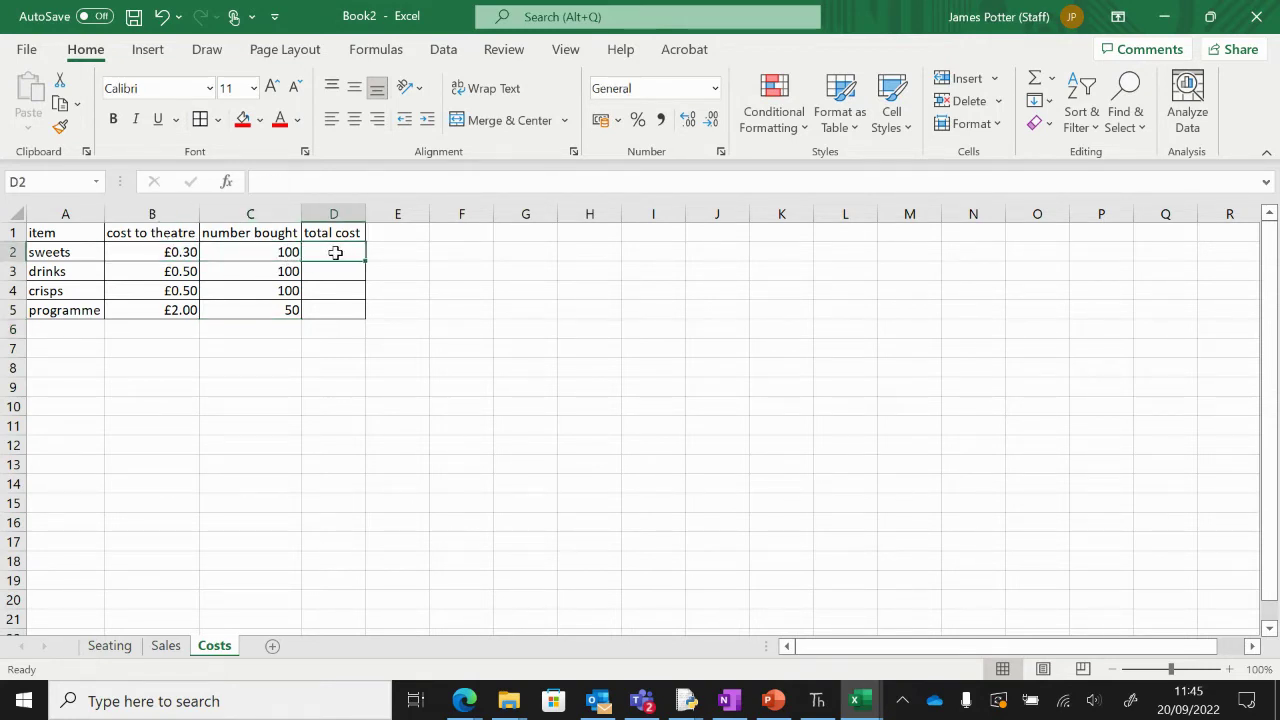
pyautogui.write('=')
pyautogui.click(170, 254)
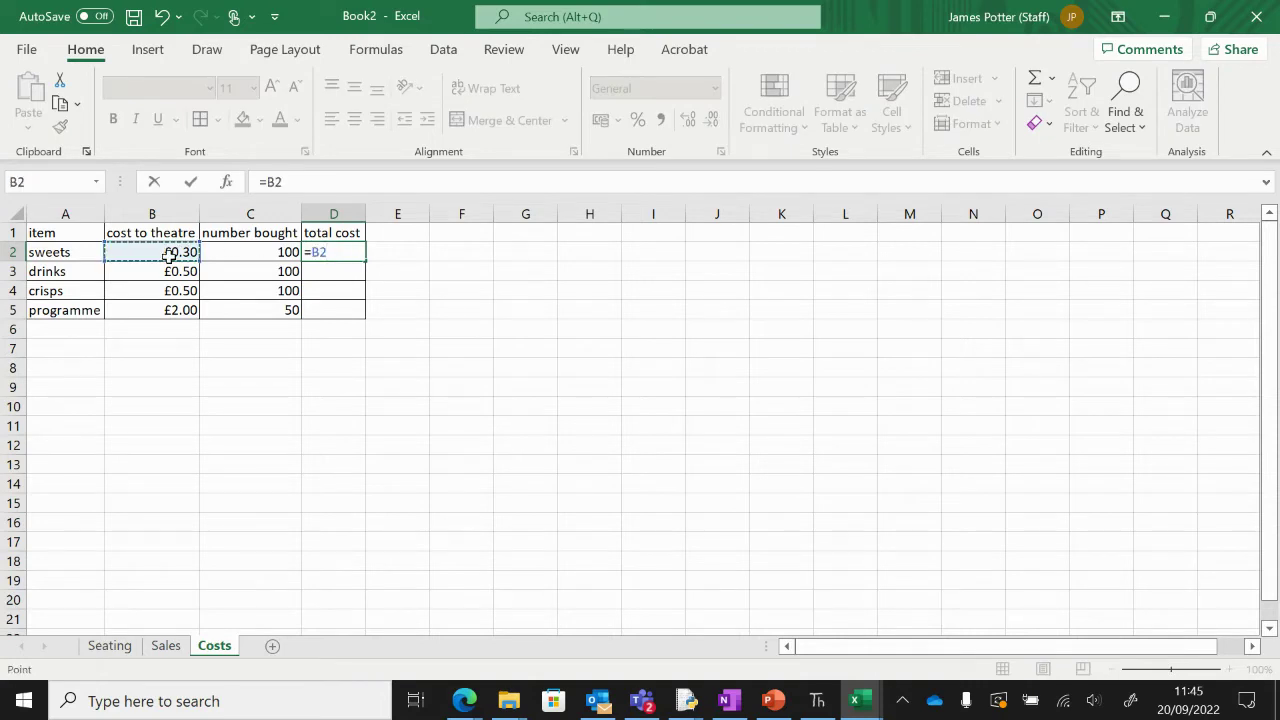
pyautogui.write('*')
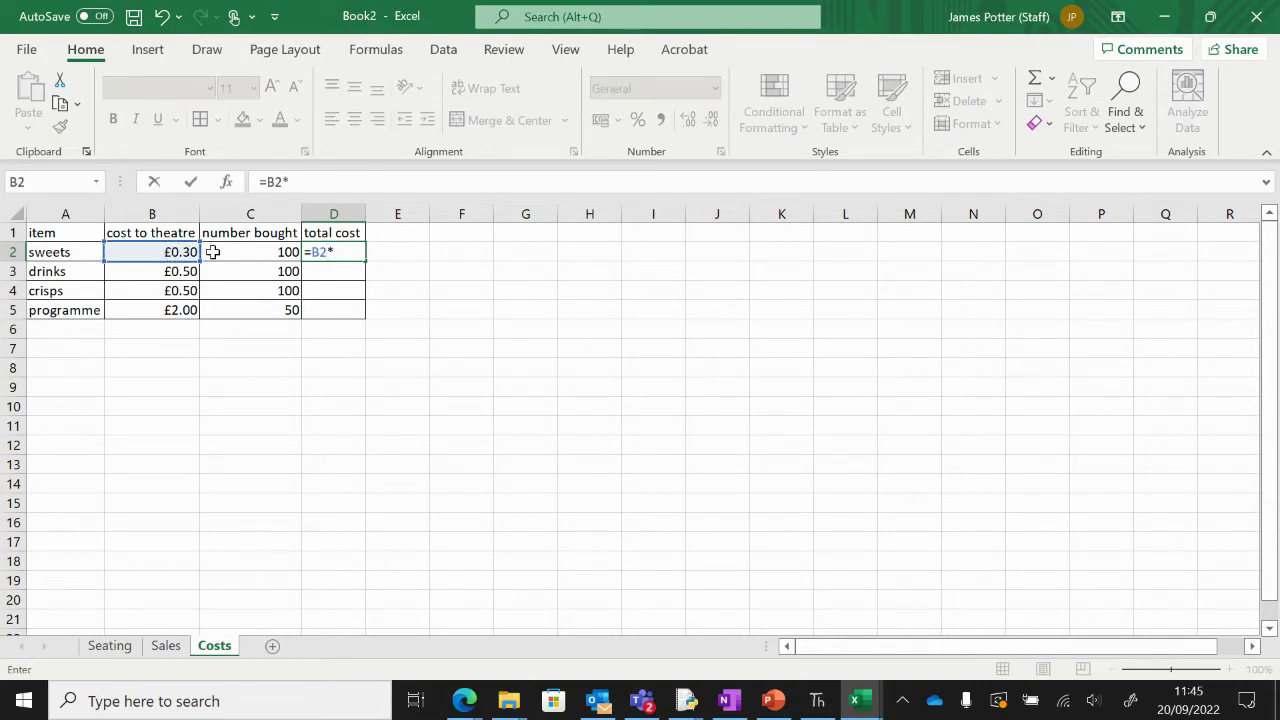
pyautogui.click(241, 253)
pyautogui.press('Return')
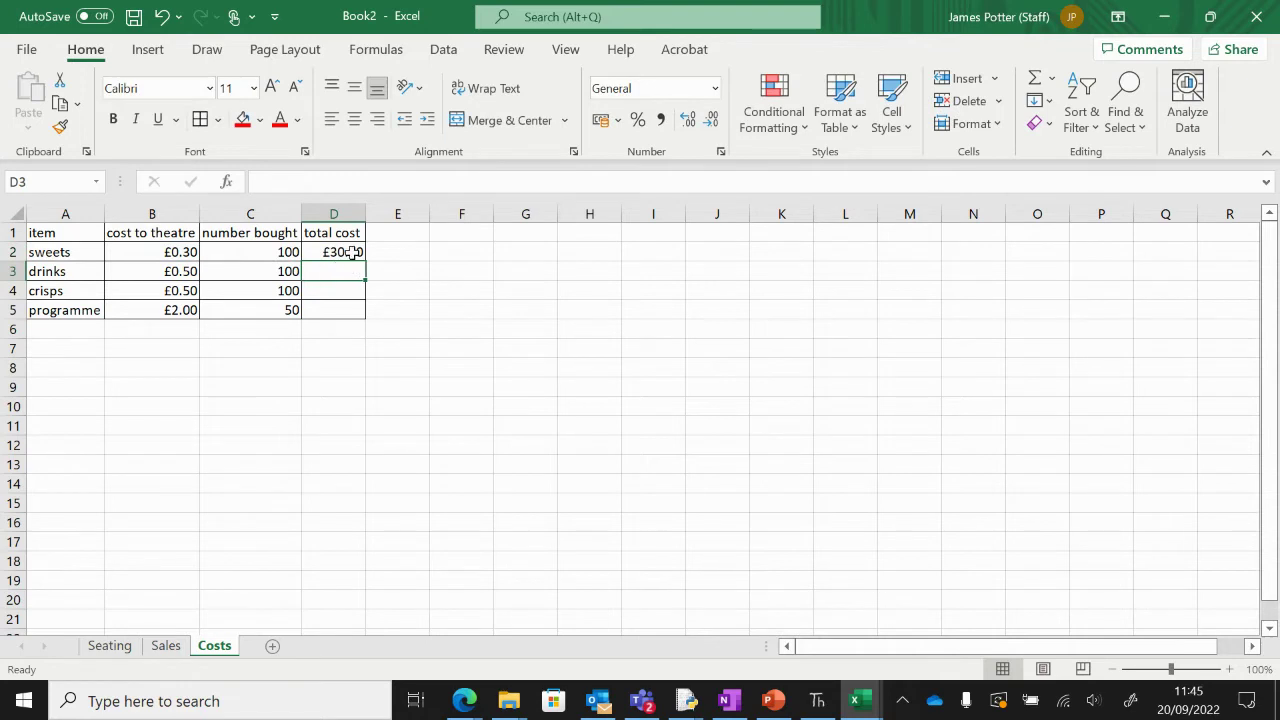
# Fill the D2 formula down to D5 and select D2:D7 for summing
pyautogui.click(351, 252)
pyautogui.moveTo(368, 262); pyautogui.dragTo(360, 311)
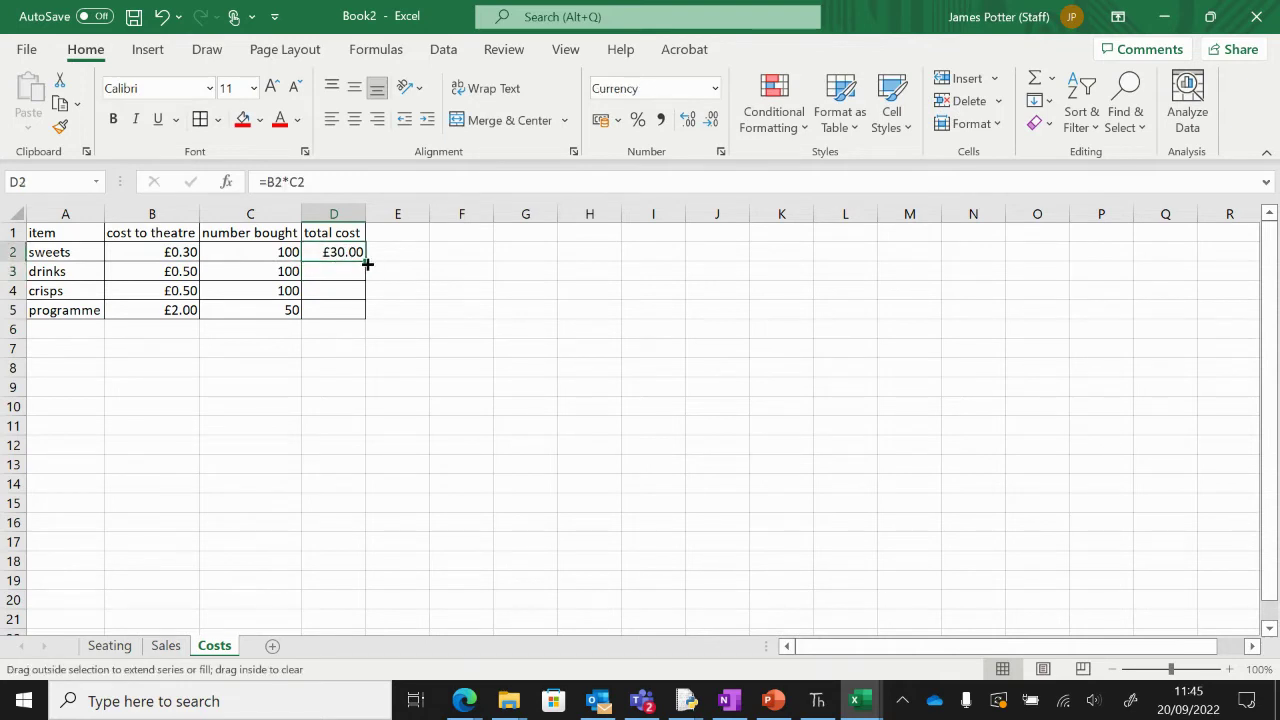
pyautogui.click(429, 311)
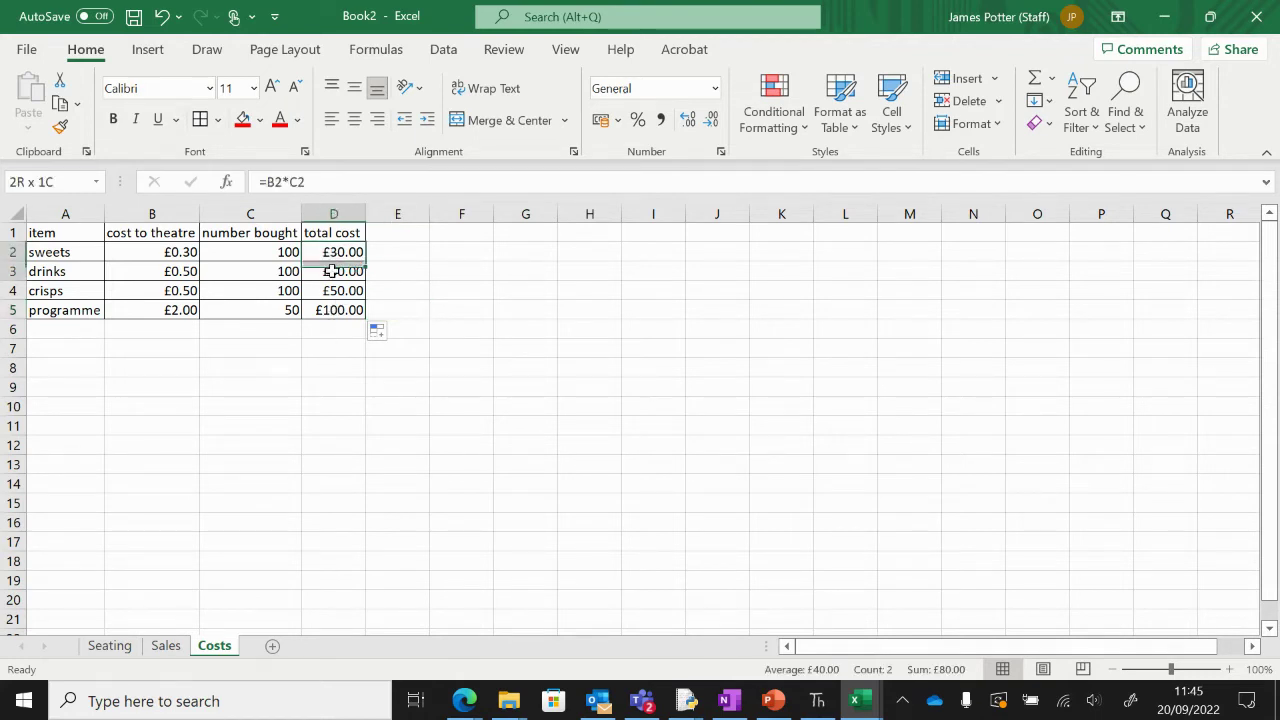
pyautogui.moveTo(332, 255); pyautogui.dragTo(340, 347)
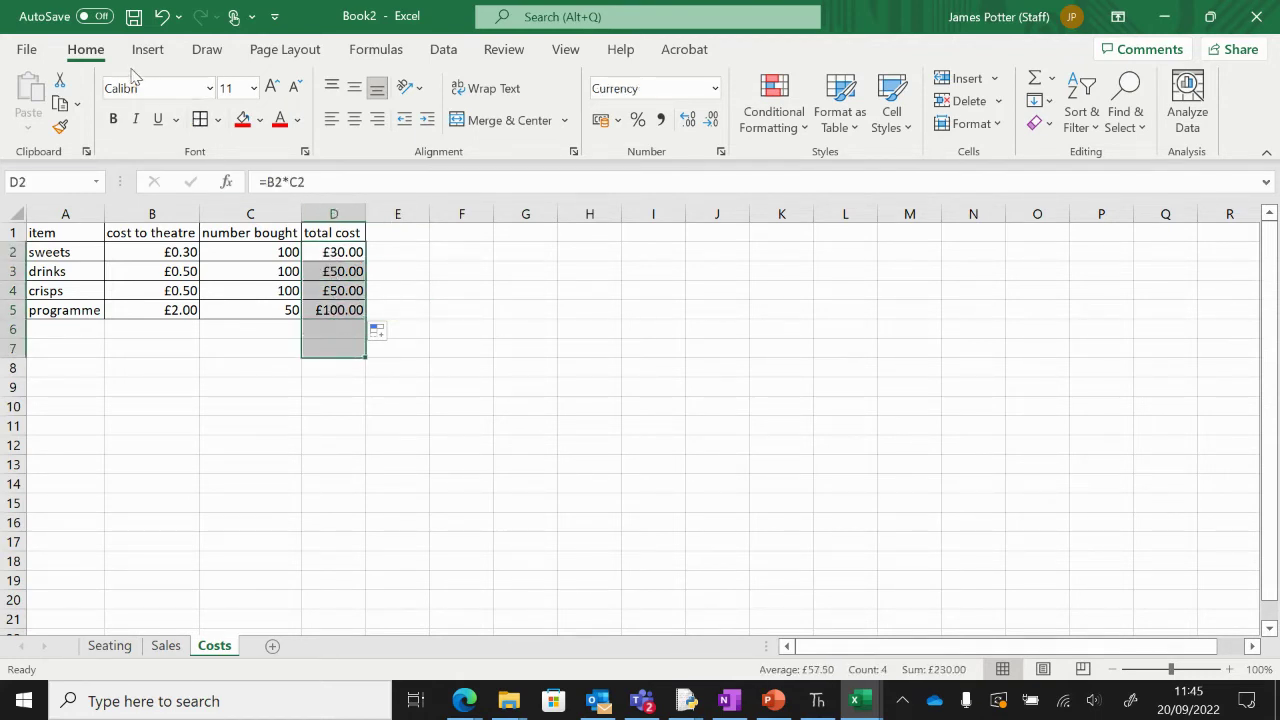
pyautogui.click(386, 54)
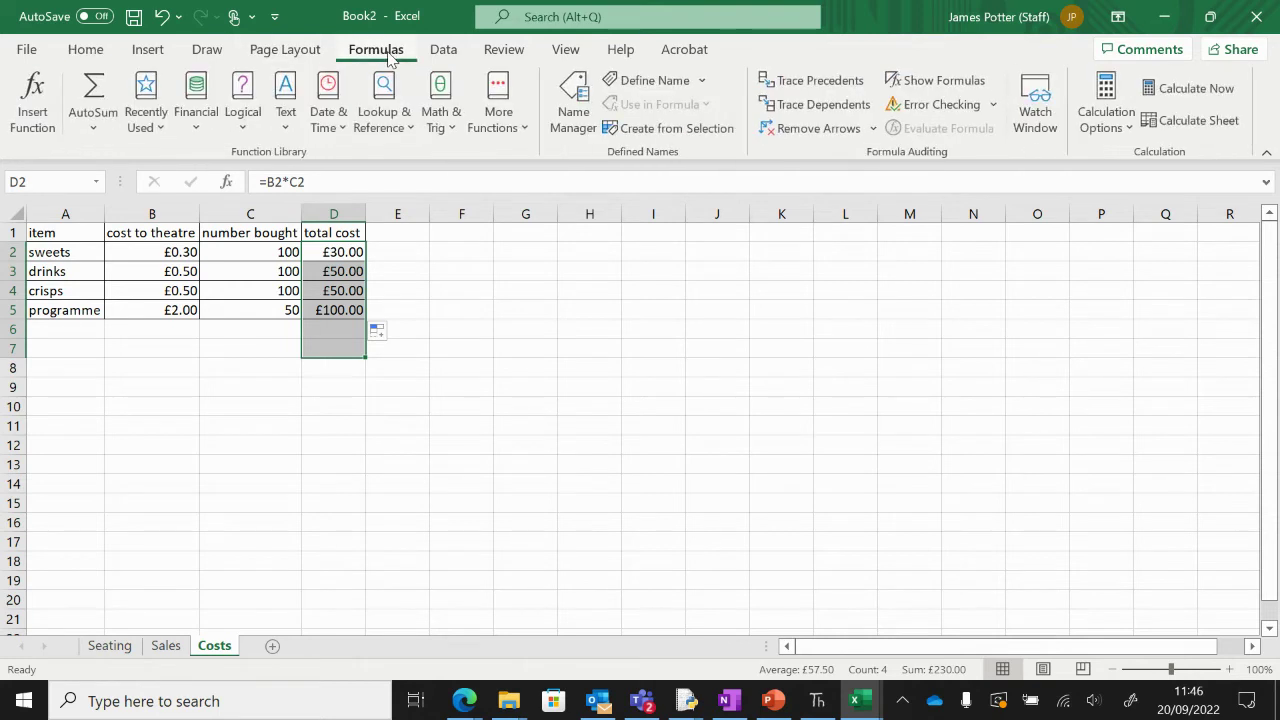
# AutoSum the total costs into D7, giving =SUM(D2:D6) = £230.00
pyautogui.click(92, 90)
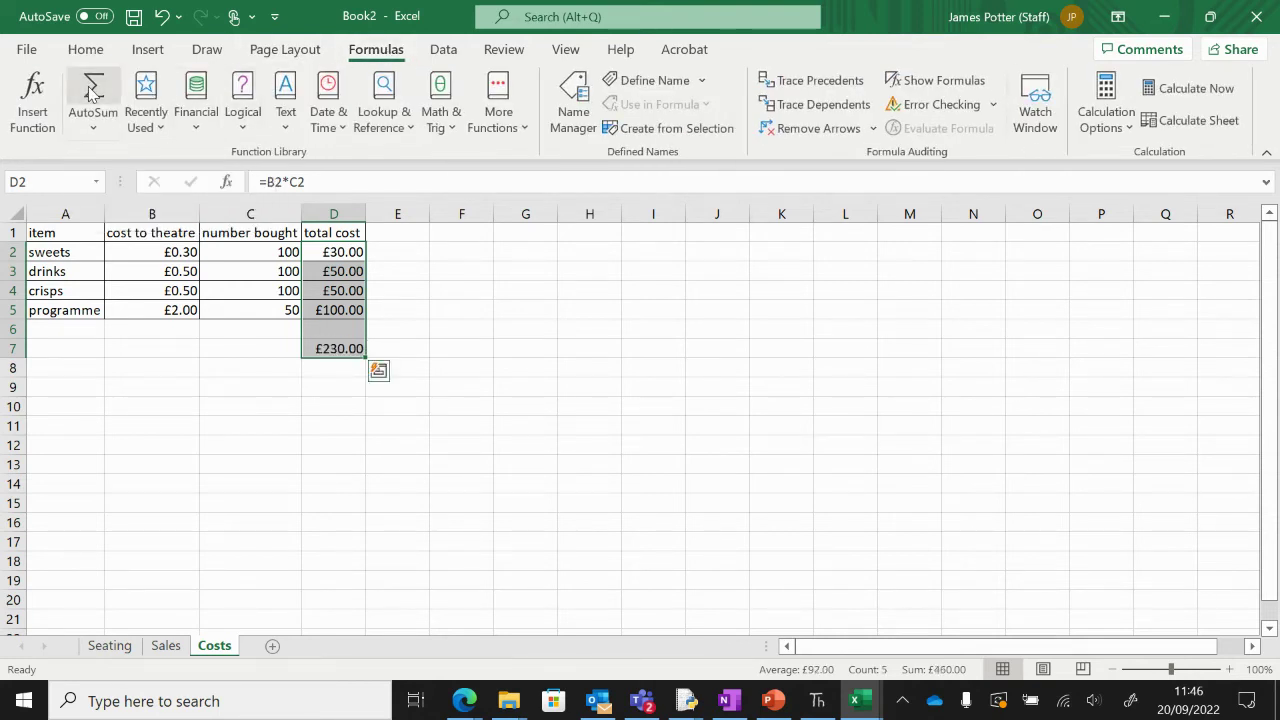
pyautogui.click(262, 349)
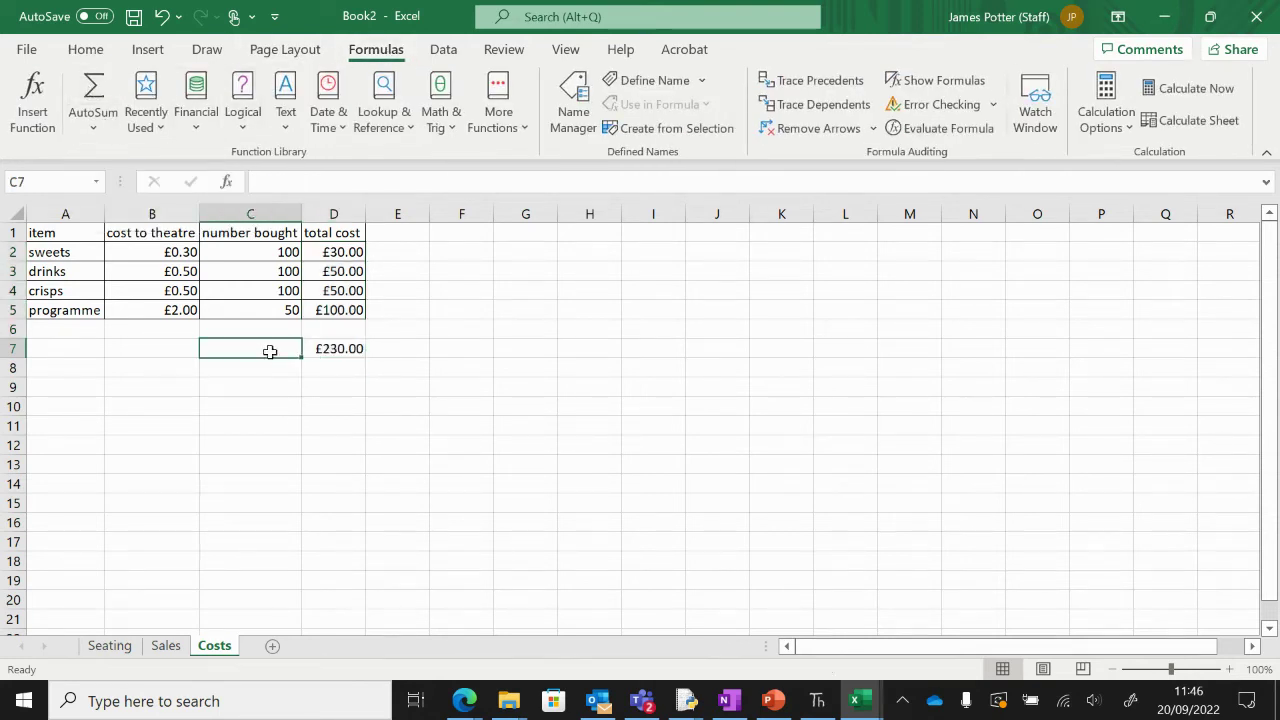
pyautogui.click(336, 348)
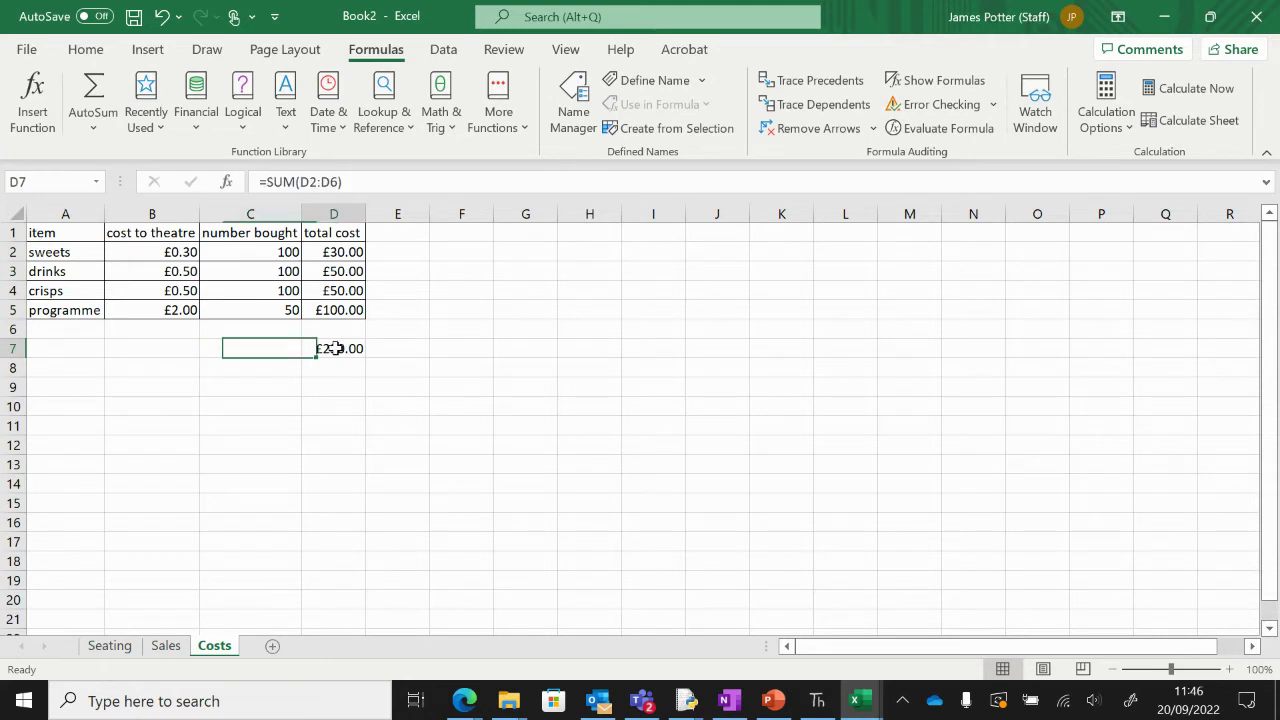
pyautogui.click(166, 645)
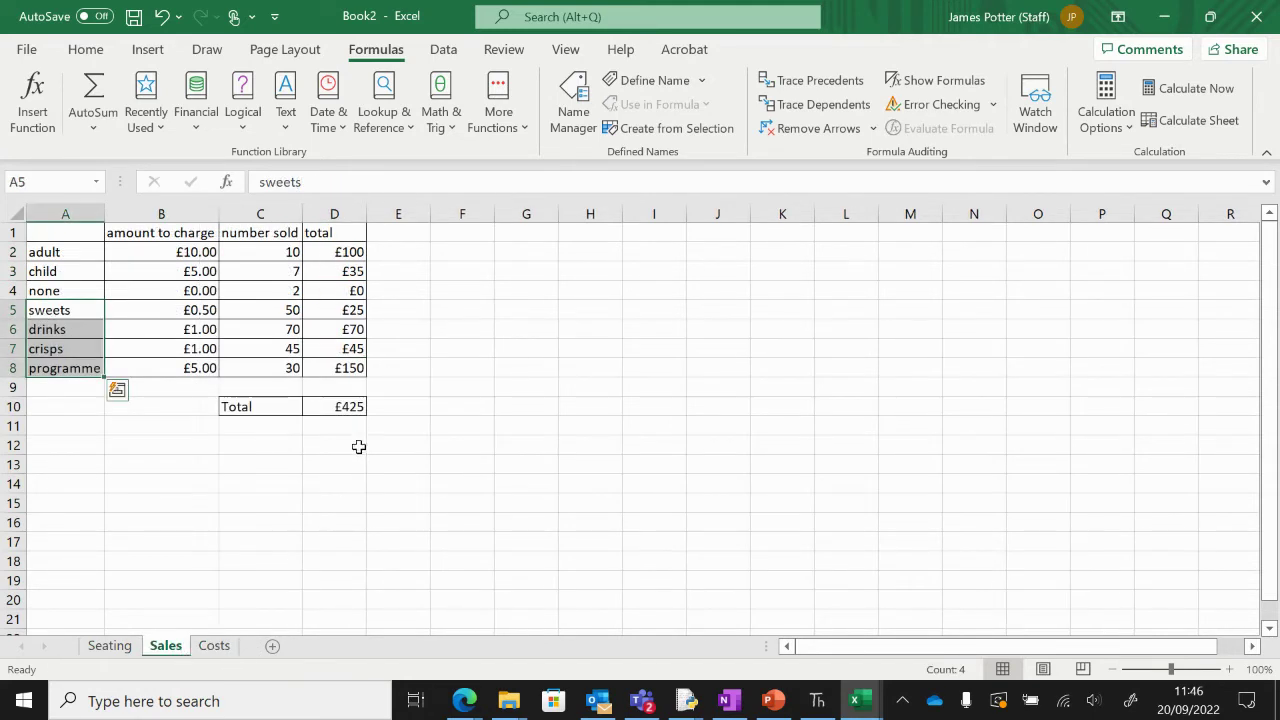
# Review the Costs number bought and the Sales sweets sold value
pyautogui.click(214, 645)
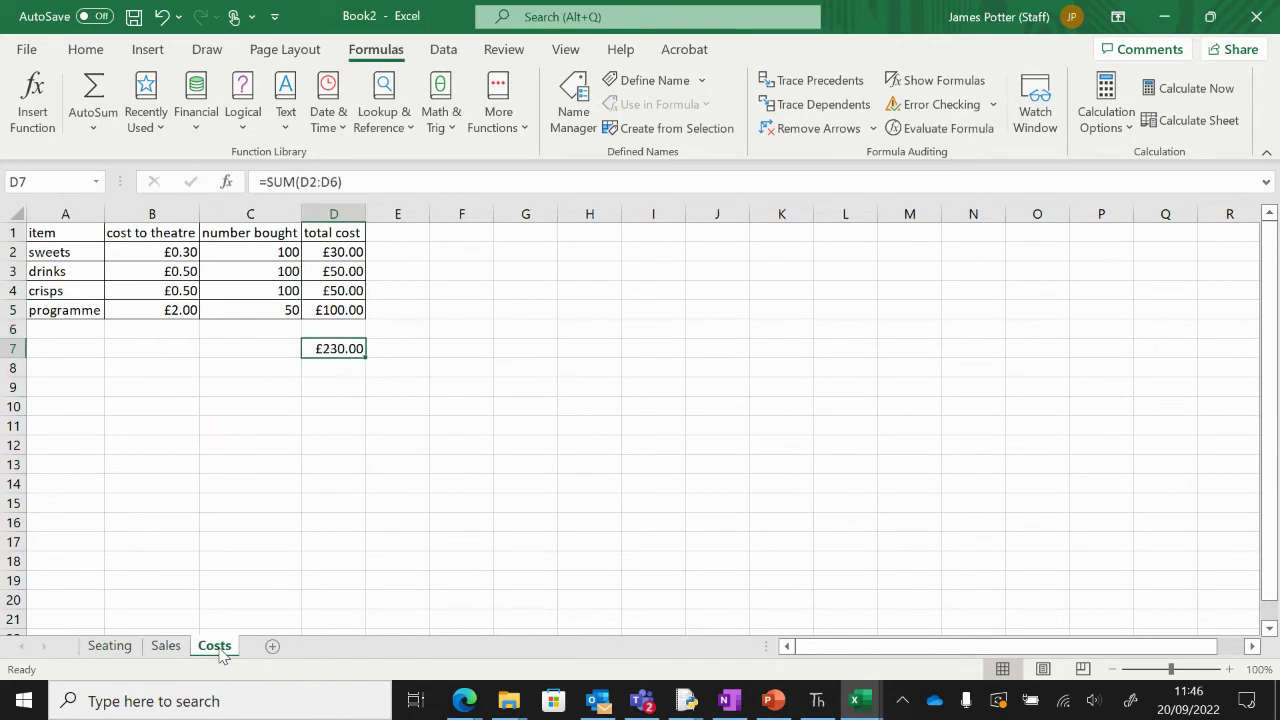
pyautogui.click(260, 259)
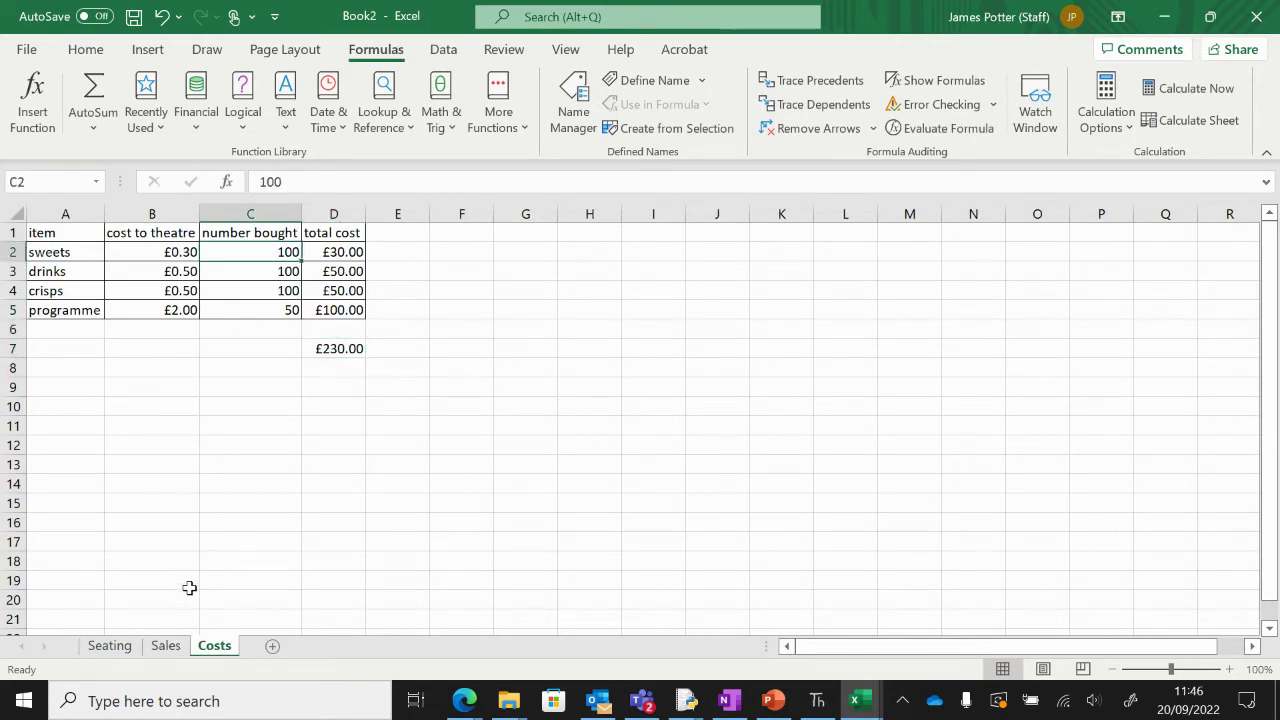
pyautogui.click(166, 646)
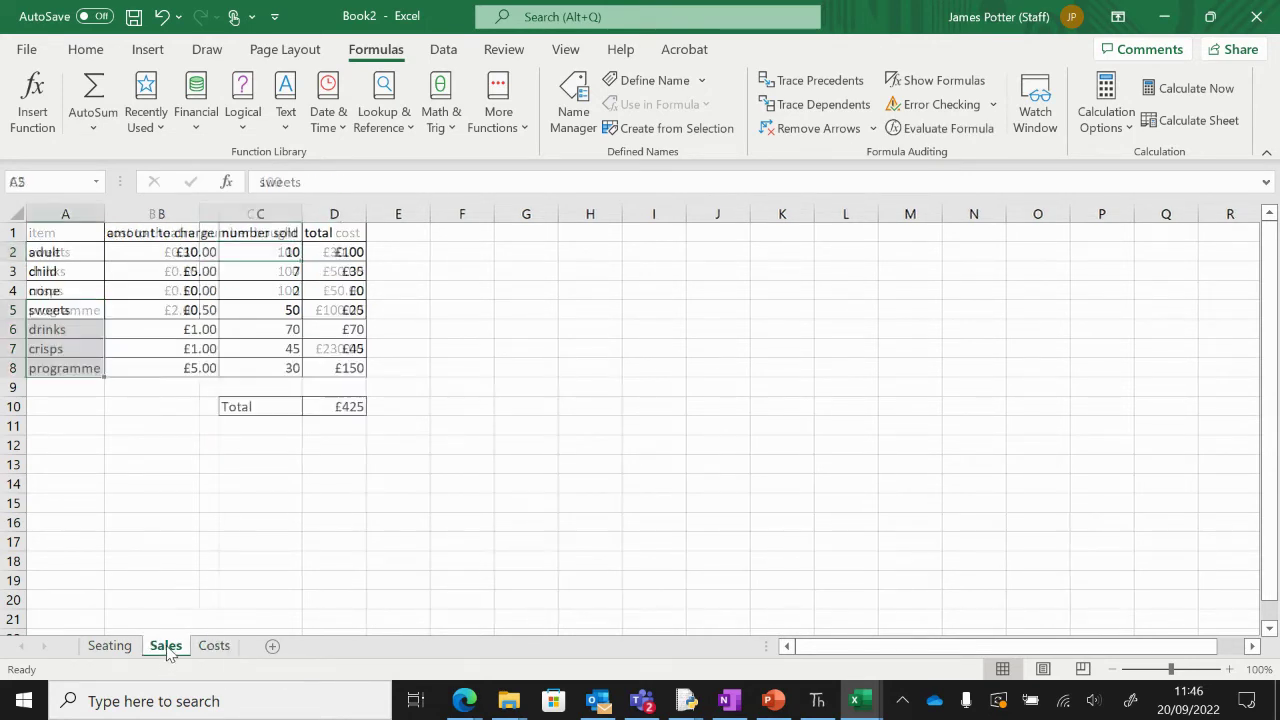
pyautogui.click(265, 311)
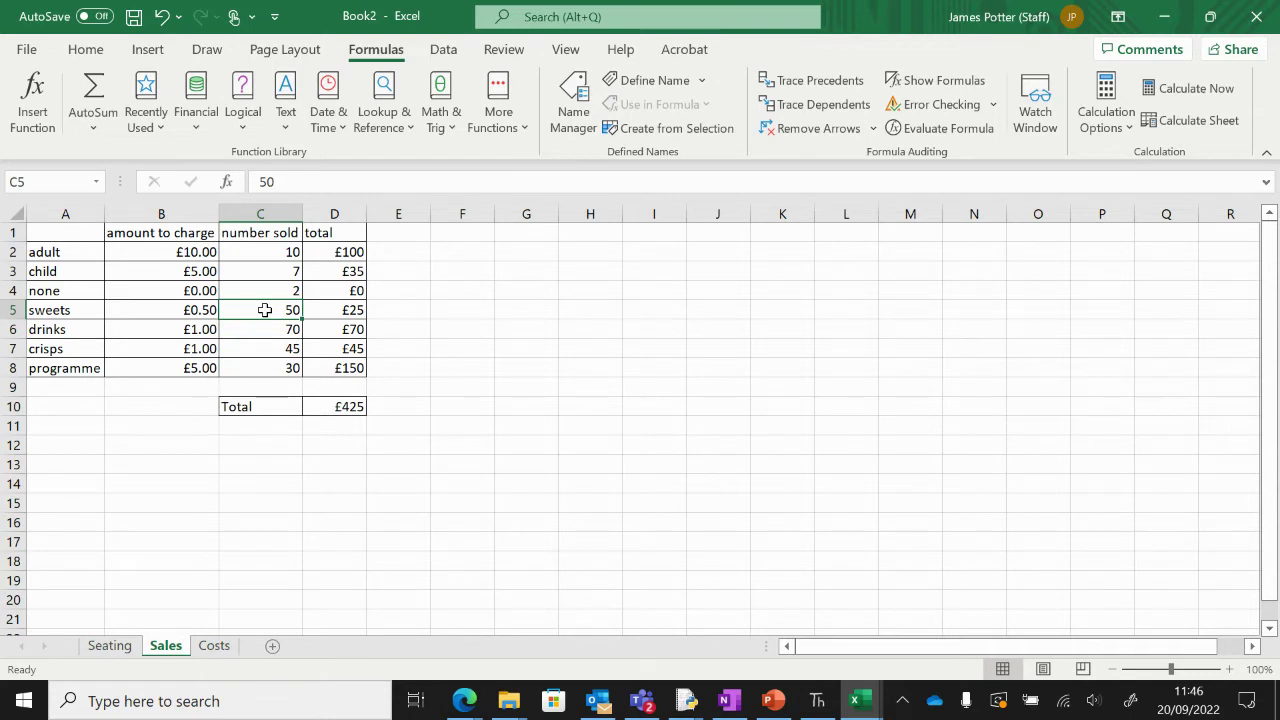
# Check the Seating E4 seat-type dropdown, then select sweets number sold on Sales
pyautogui.click(108, 646)
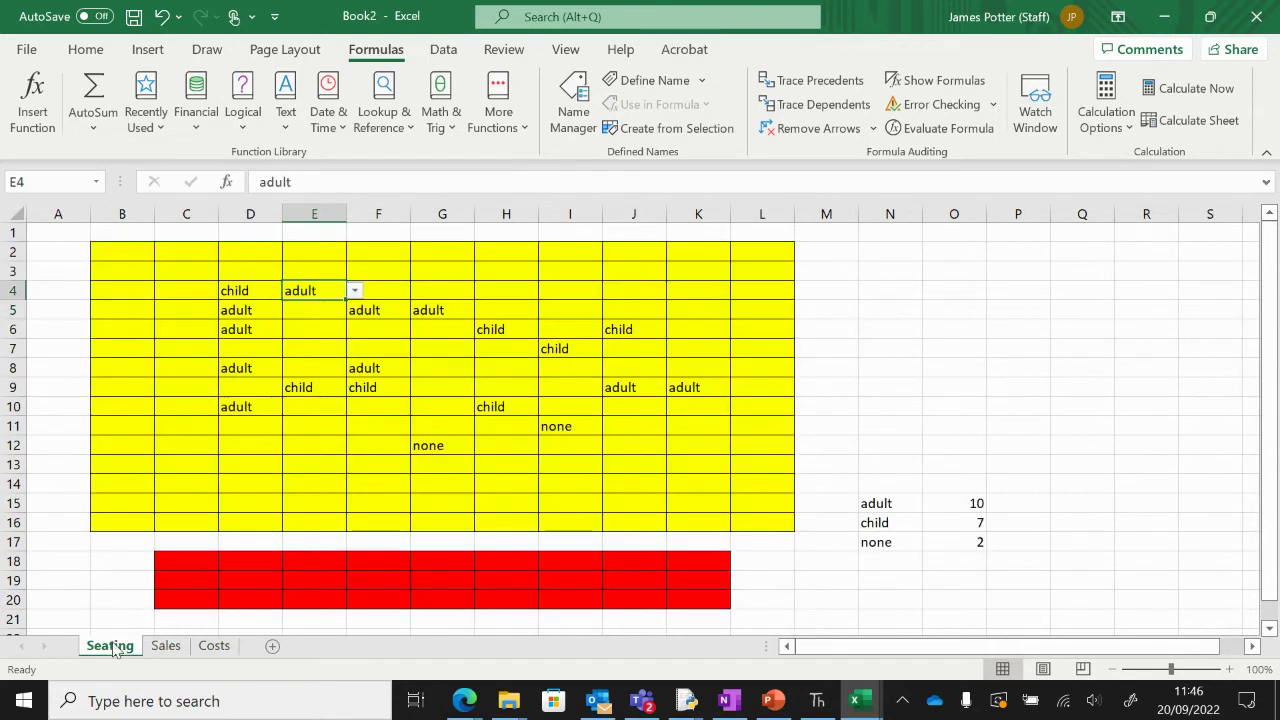
pyautogui.click(355, 291)
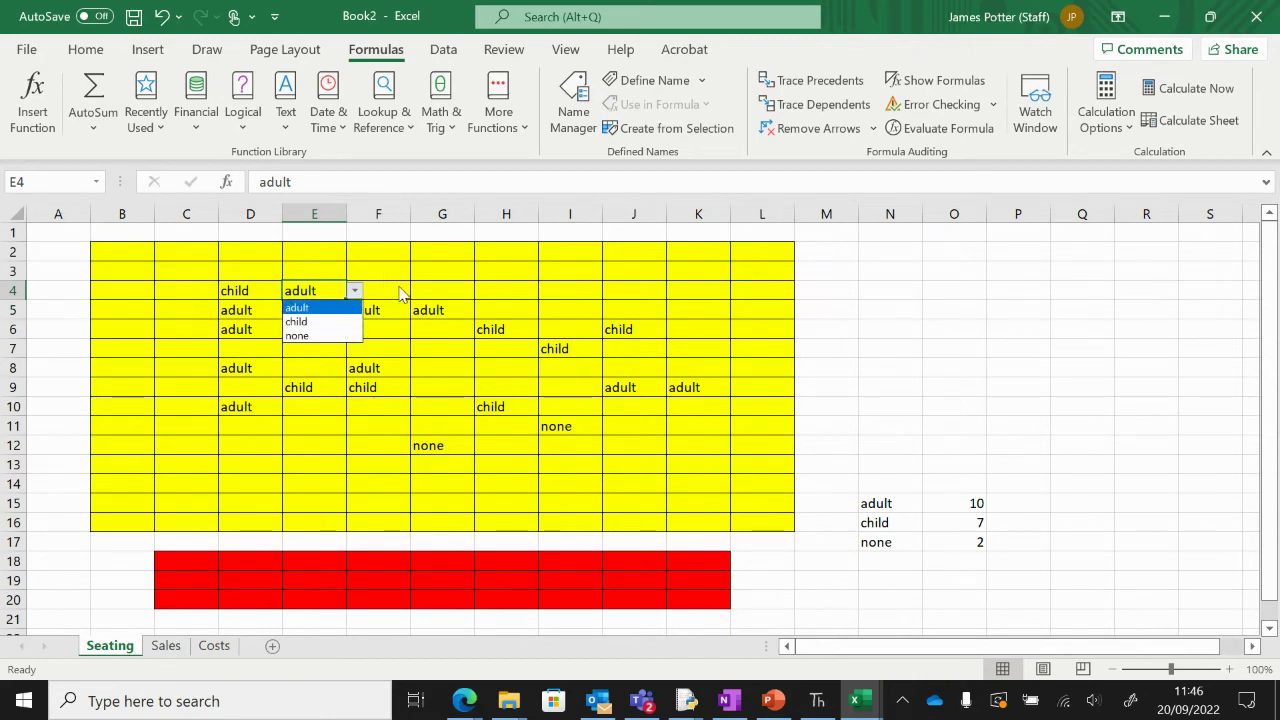
pyautogui.press('Escape')
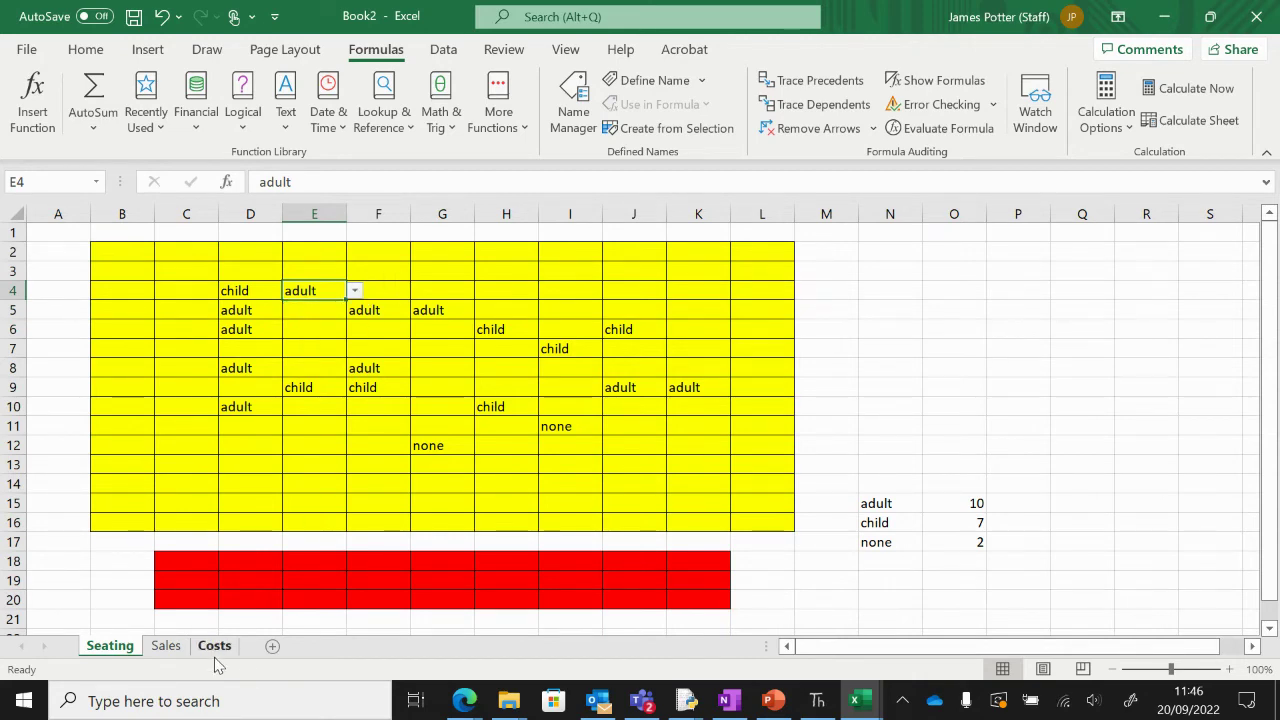
pyautogui.click(216, 646)
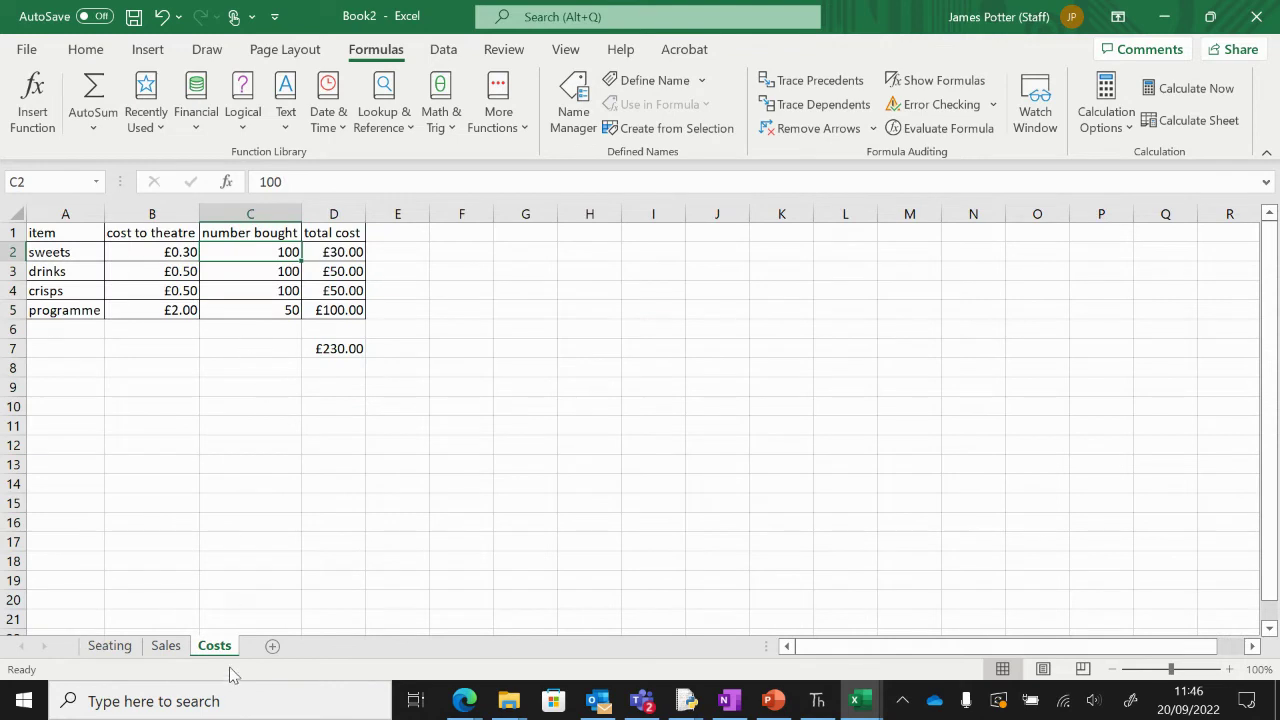
pyautogui.click(166, 646)
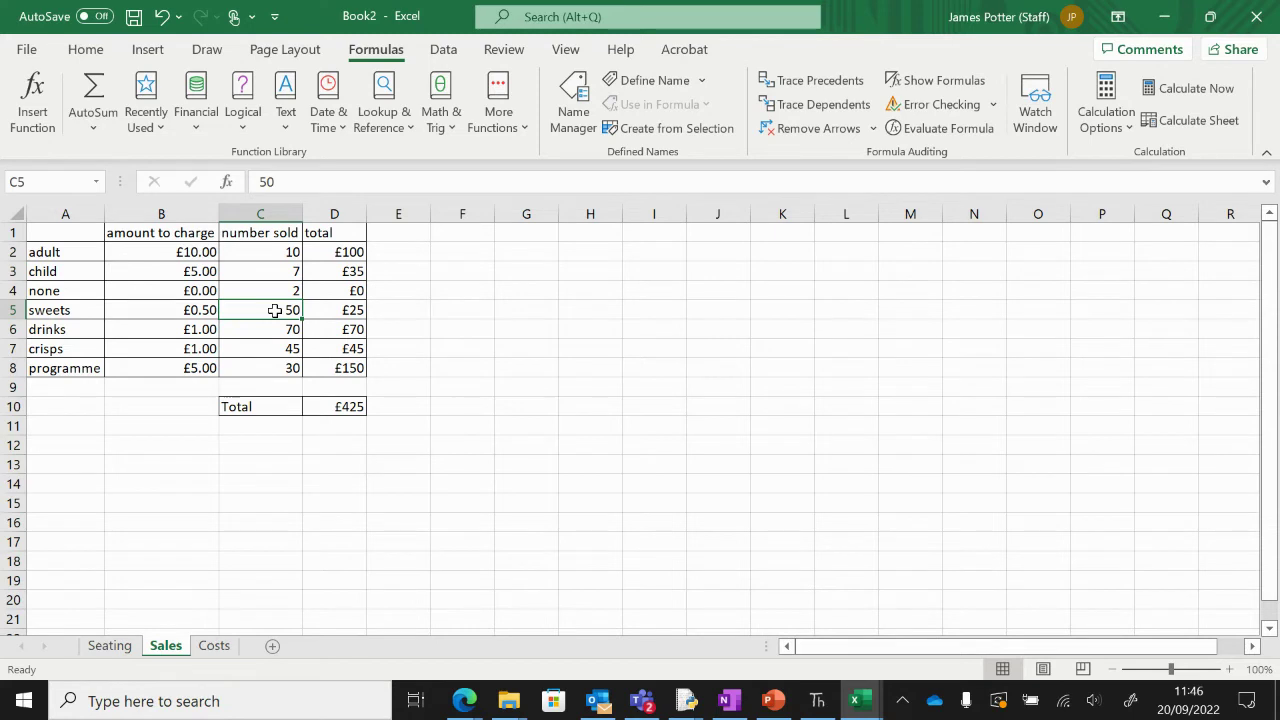
pyautogui.moveTo(274, 311); pyautogui.dragTo(276, 330)
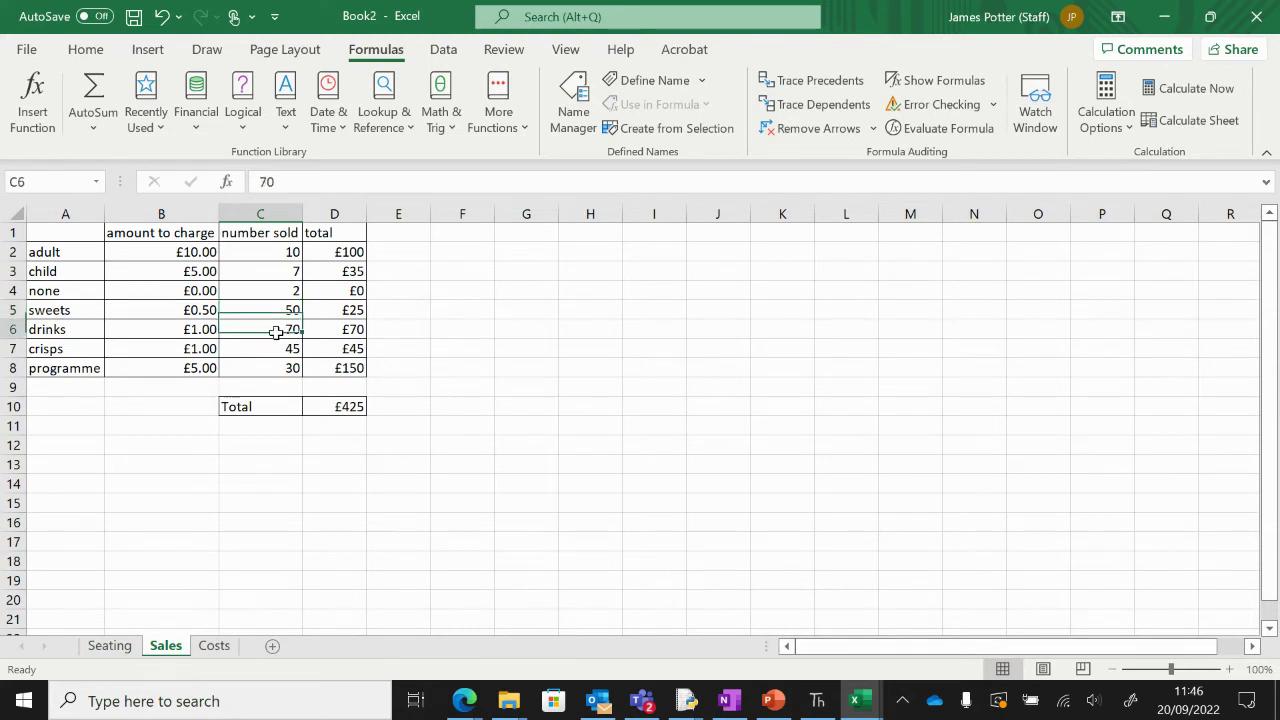
pyautogui.click(602, 16)
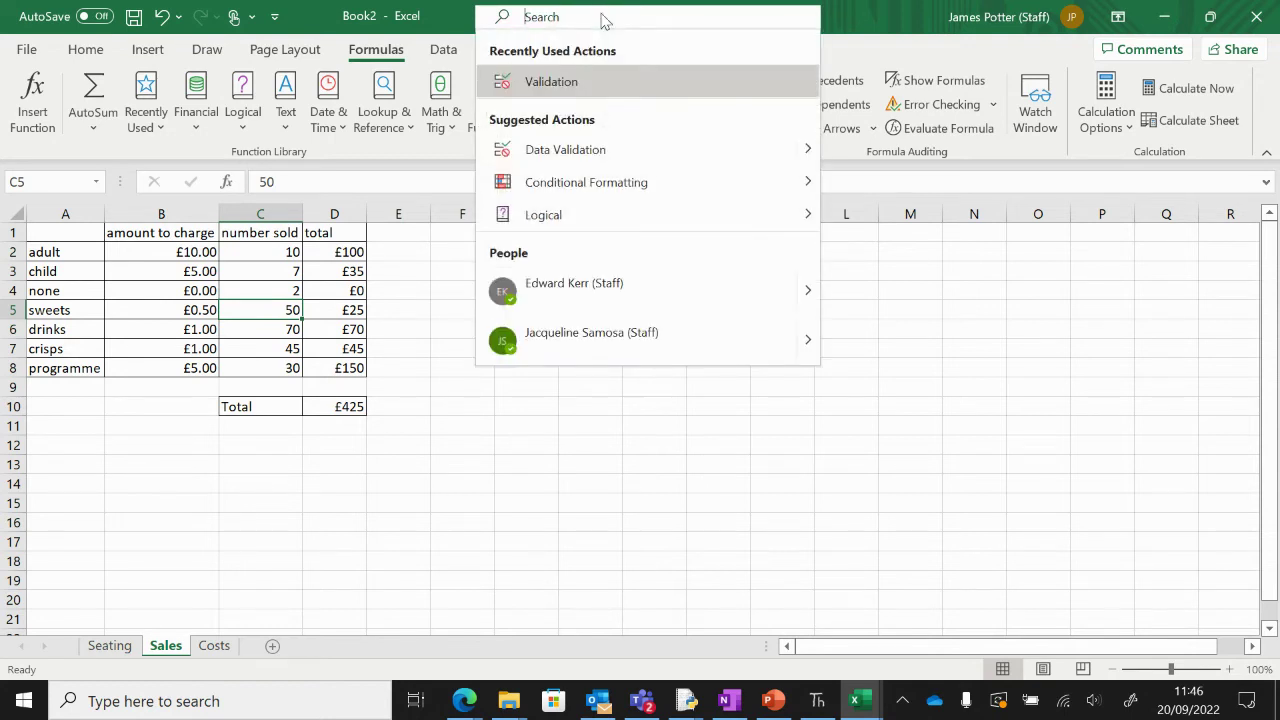
# Add data validation allowing only whole numbers less than 101 for sweets sold
pyautogui.click(552, 84)
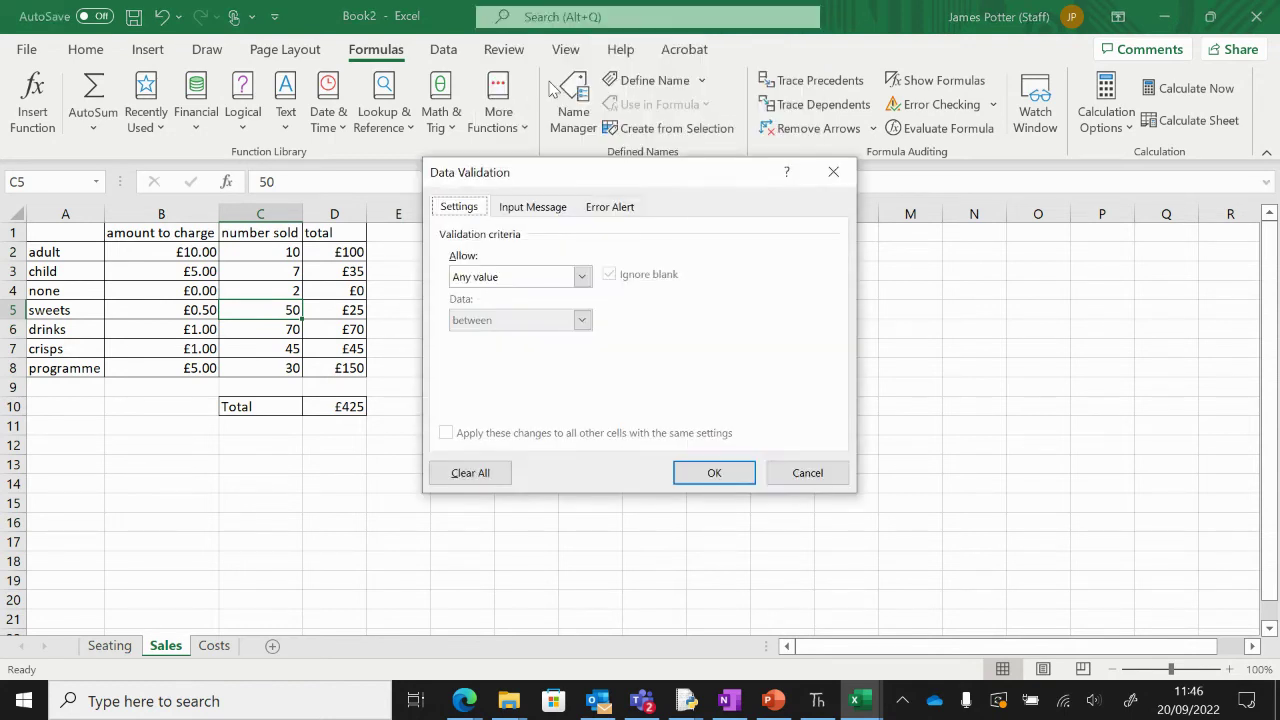
pyautogui.click(581, 277)
pyautogui.click(560, 310)
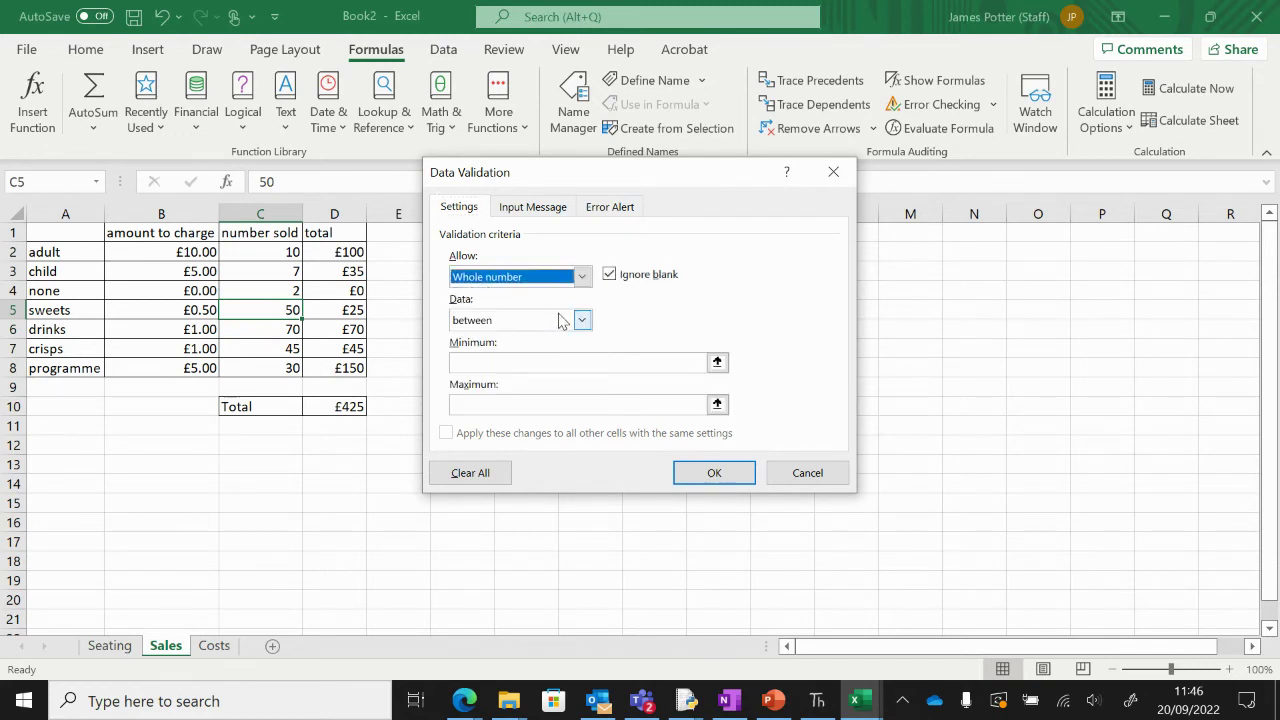
pyautogui.click(583, 321)
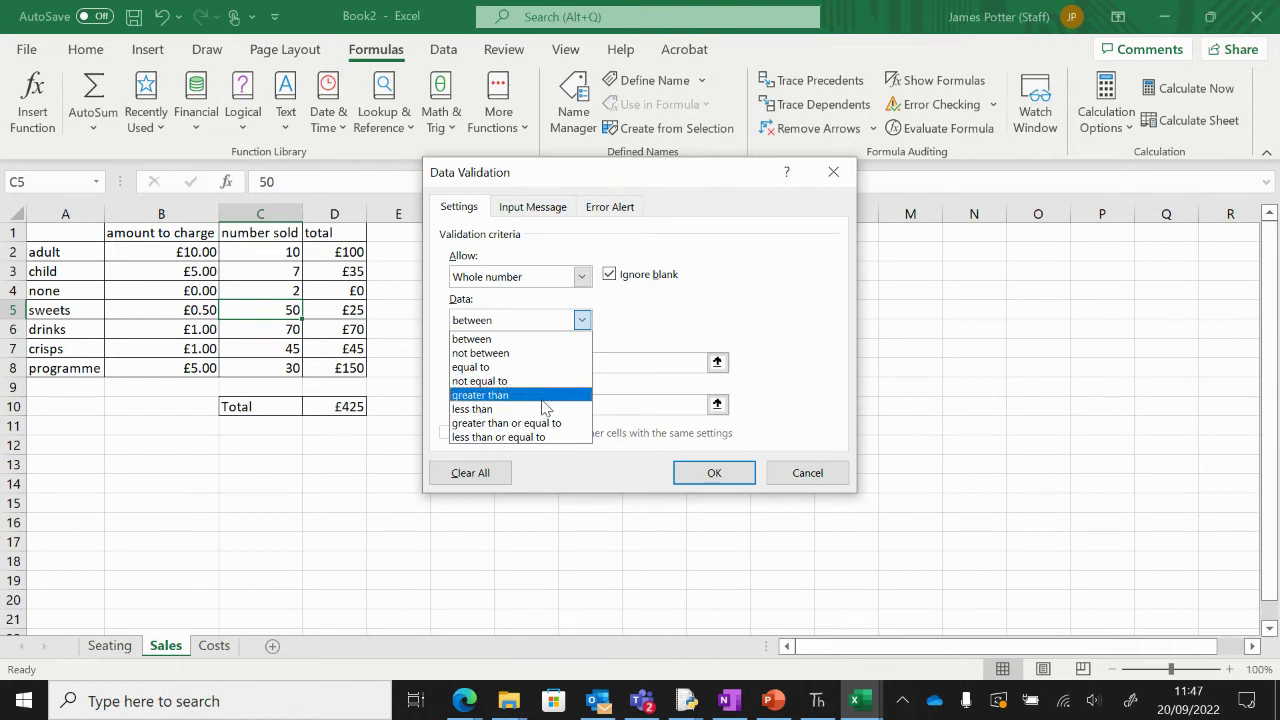
pyautogui.click(543, 396)
pyautogui.click(581, 320)
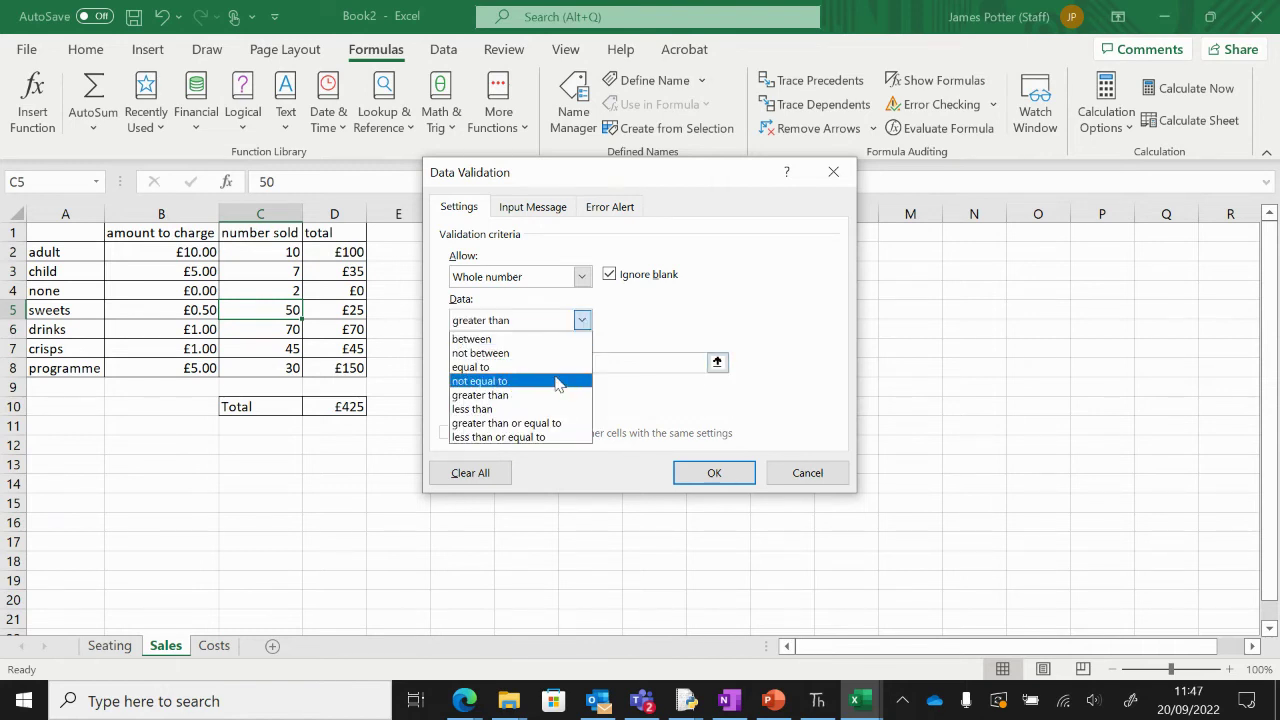
pyautogui.click(545, 409)
pyautogui.click(540, 364)
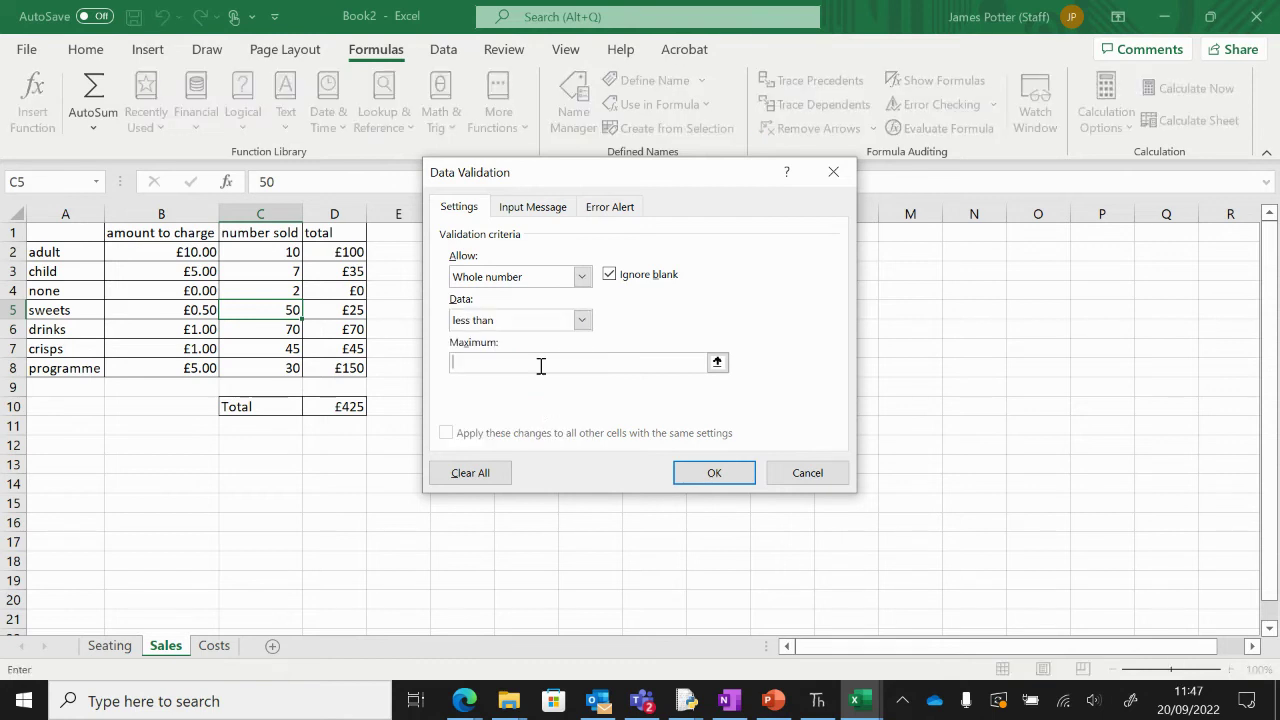
pyautogui.write('101')
pyautogui.click(714, 474)
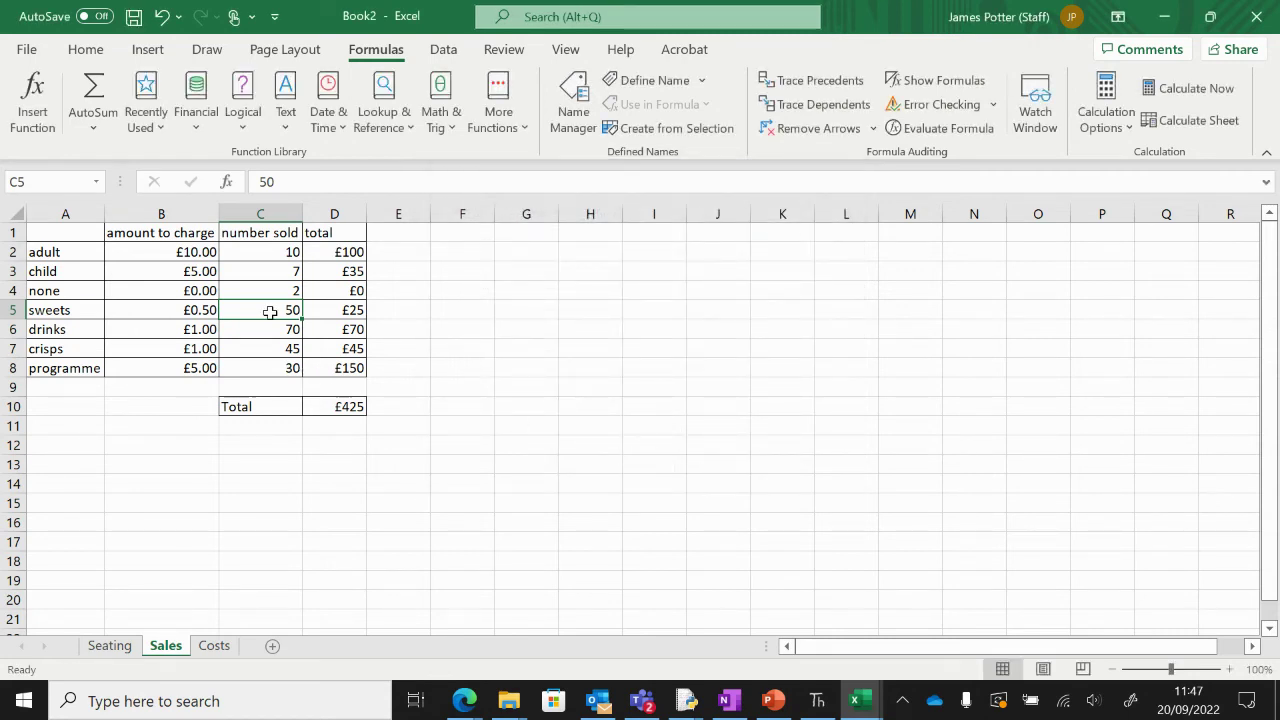
# Test the sweets limit: 150 sweets sold is rejected, then 100 is accepted
pyautogui.write('150')
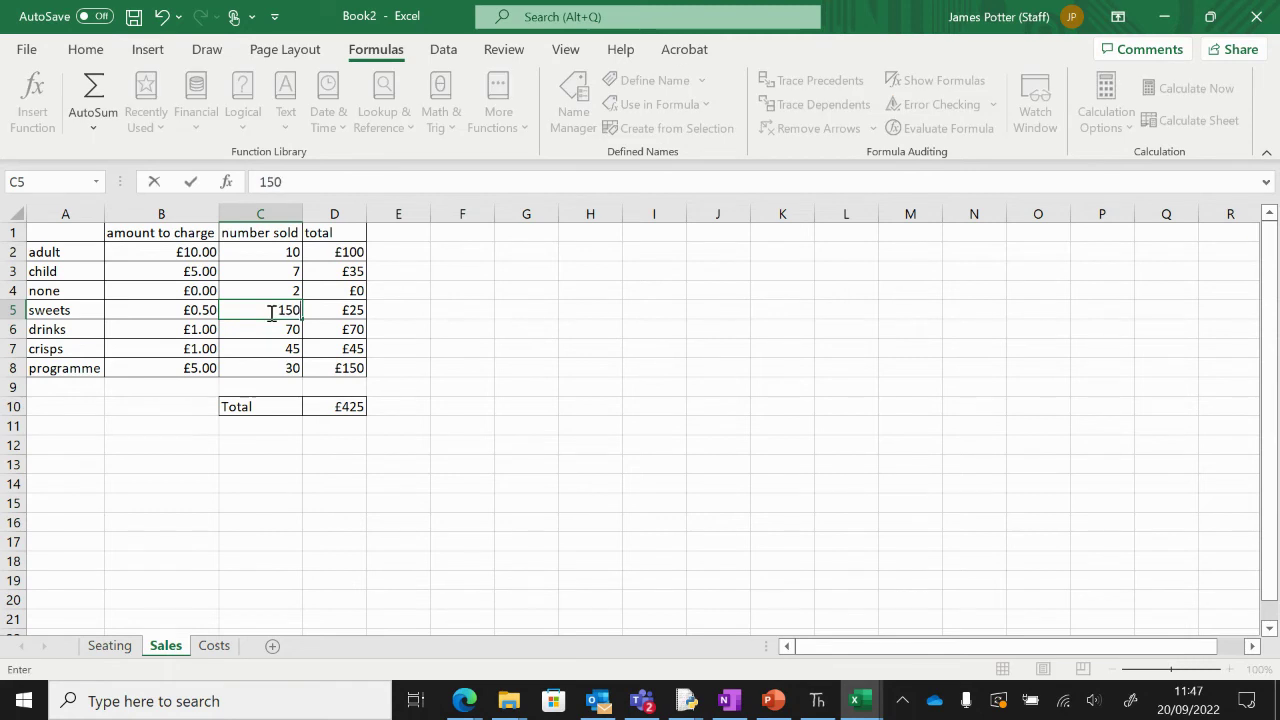
pyautogui.press('Return')
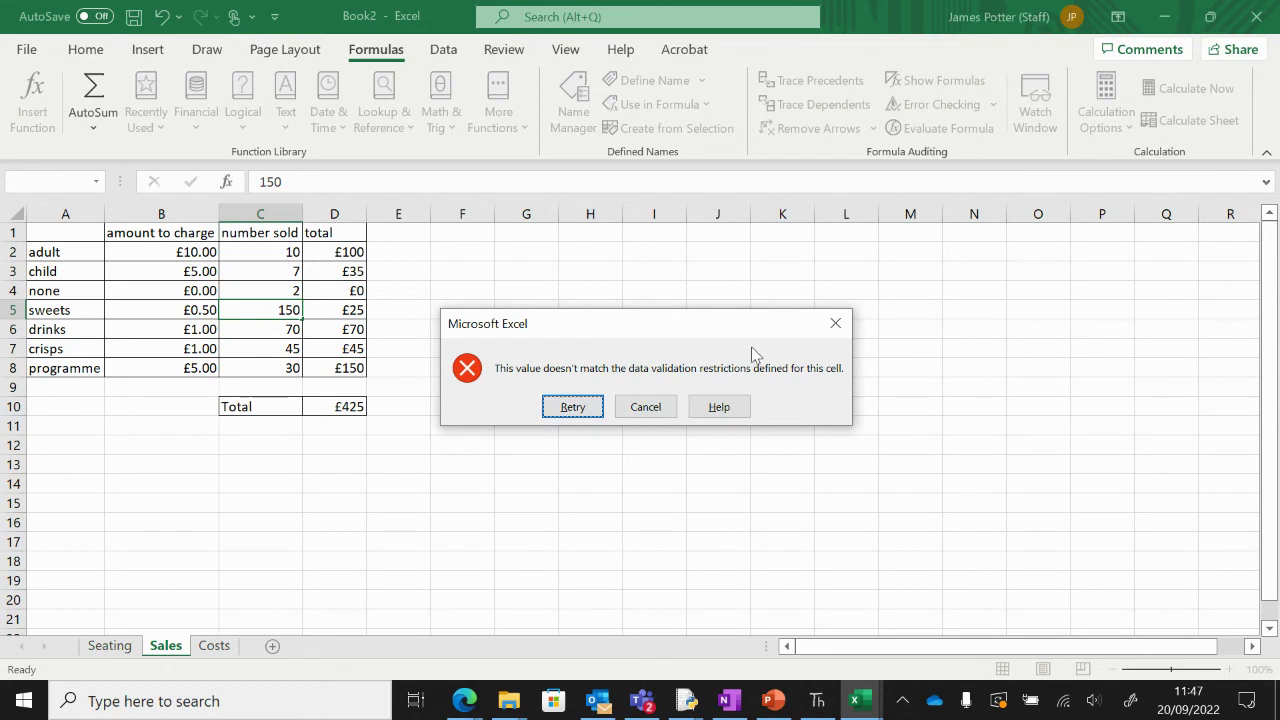
pyautogui.click(585, 410)
pyautogui.write('10')
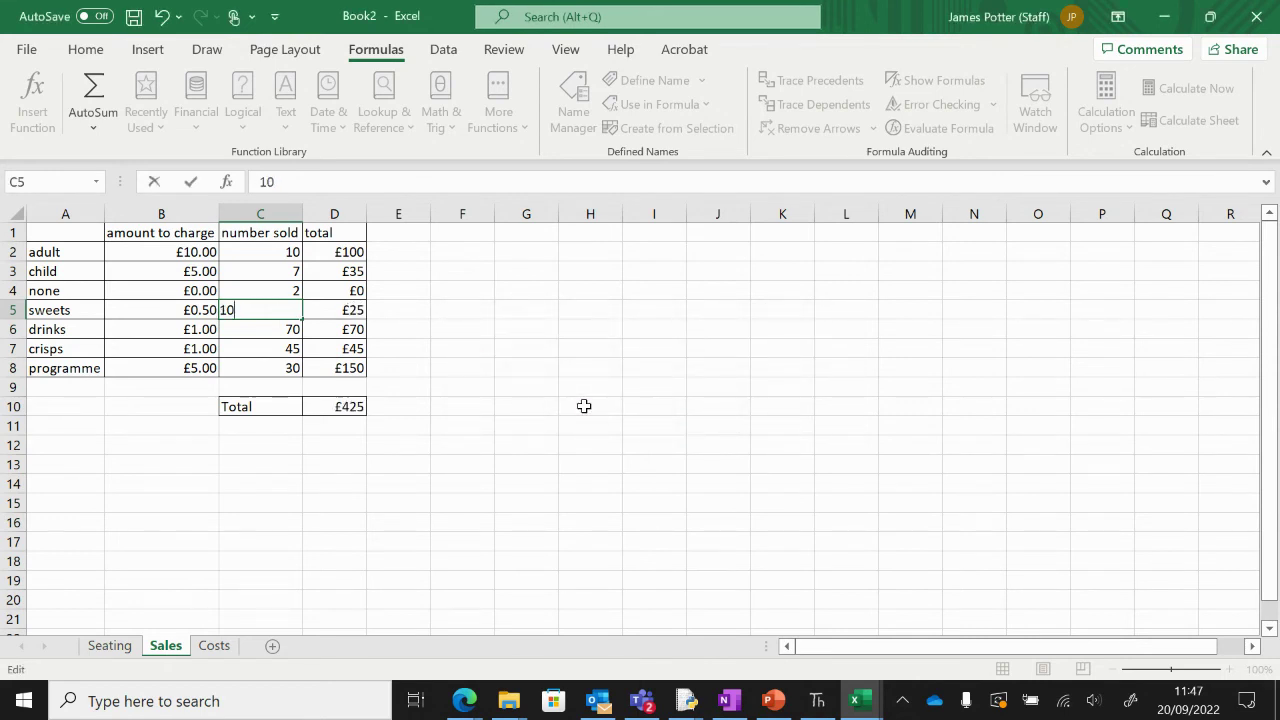
pyautogui.write('0')
pyautogui.press('Return')
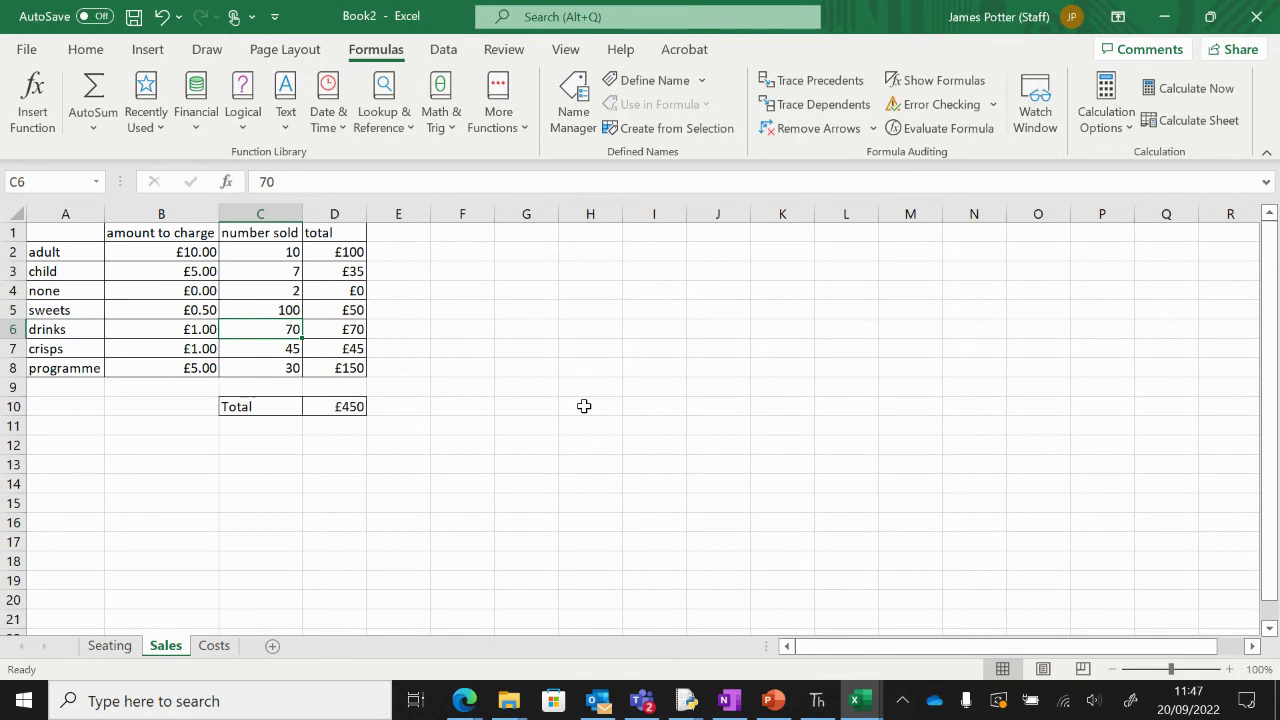
# Restore sweets sold to 50 and switch to the Costs sheet
pyautogui.press('Up')
pyautogui.write('50')
pyautogui.press('Return')
pyautogui.click(268, 354)
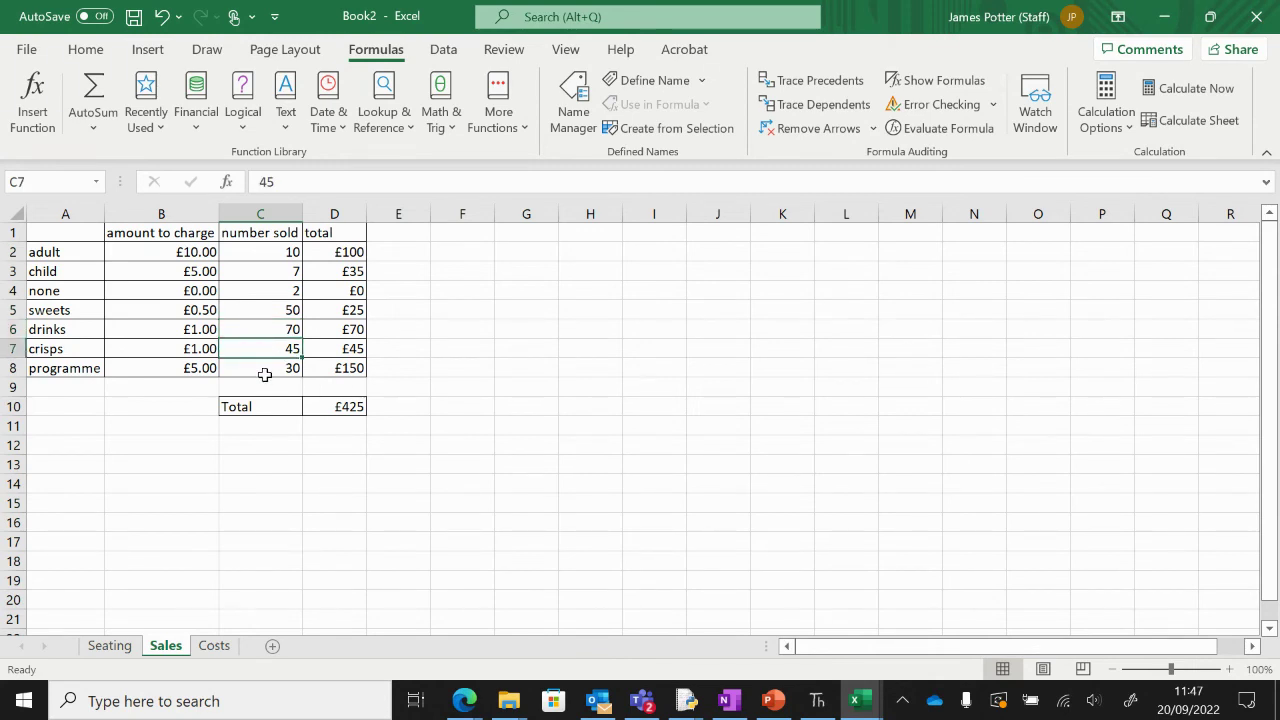
pyautogui.click(265, 372)
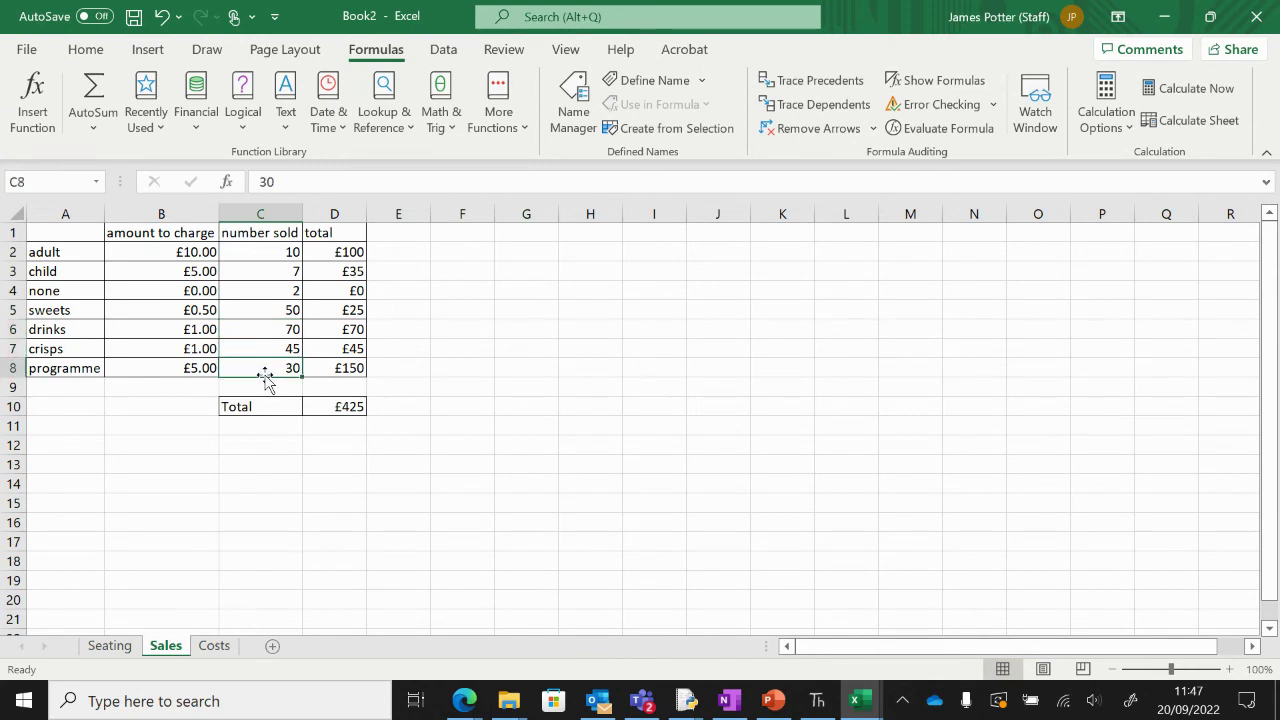
pyautogui.click(214, 647)
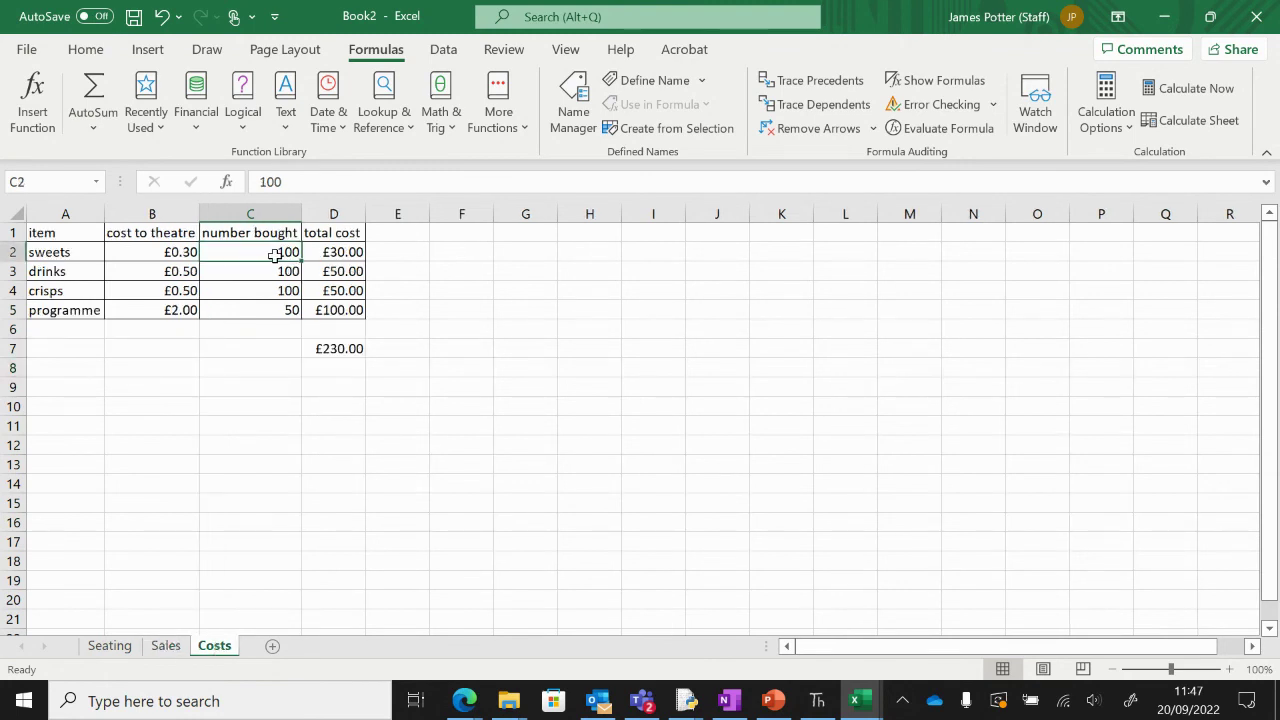
# Label cell C7, beside the £230.00 total cost, as 'Total:'
pyautogui.moveTo(276, 254); pyautogui.dragTo(277, 309)
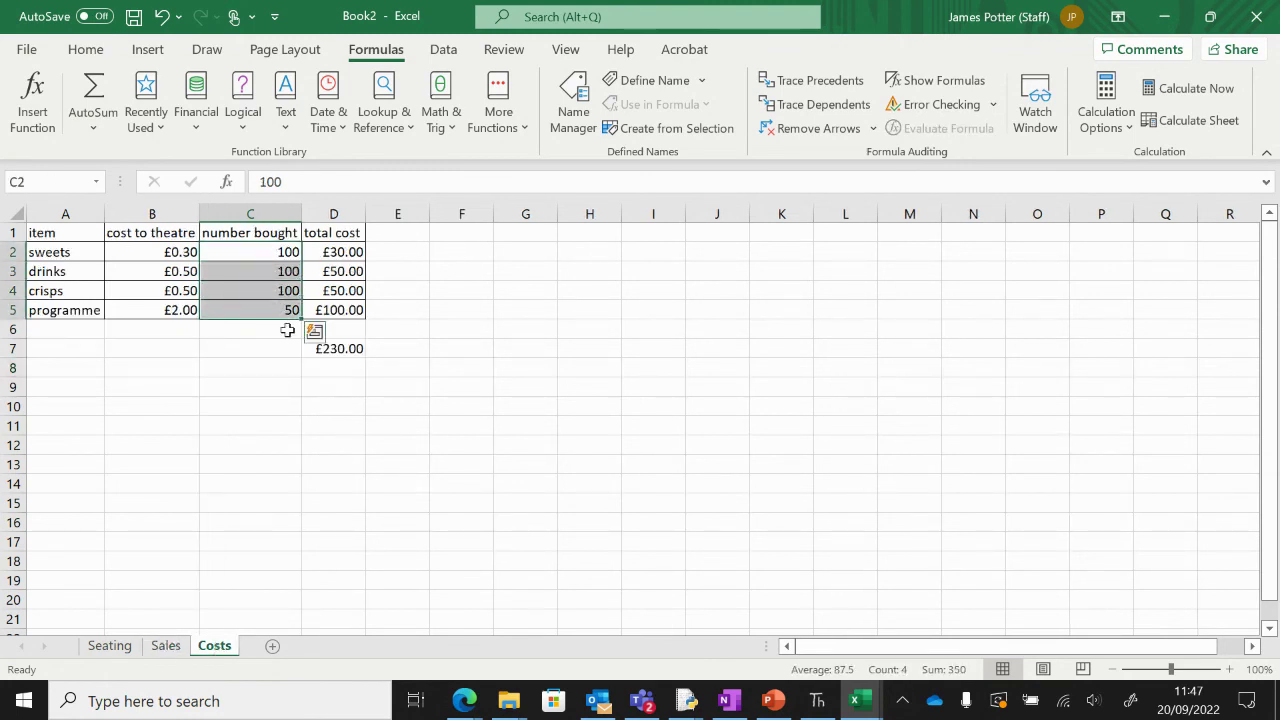
pyautogui.click(330, 412)
pyautogui.press('Up')
pyautogui.press('Up')
pyautogui.press('Up')
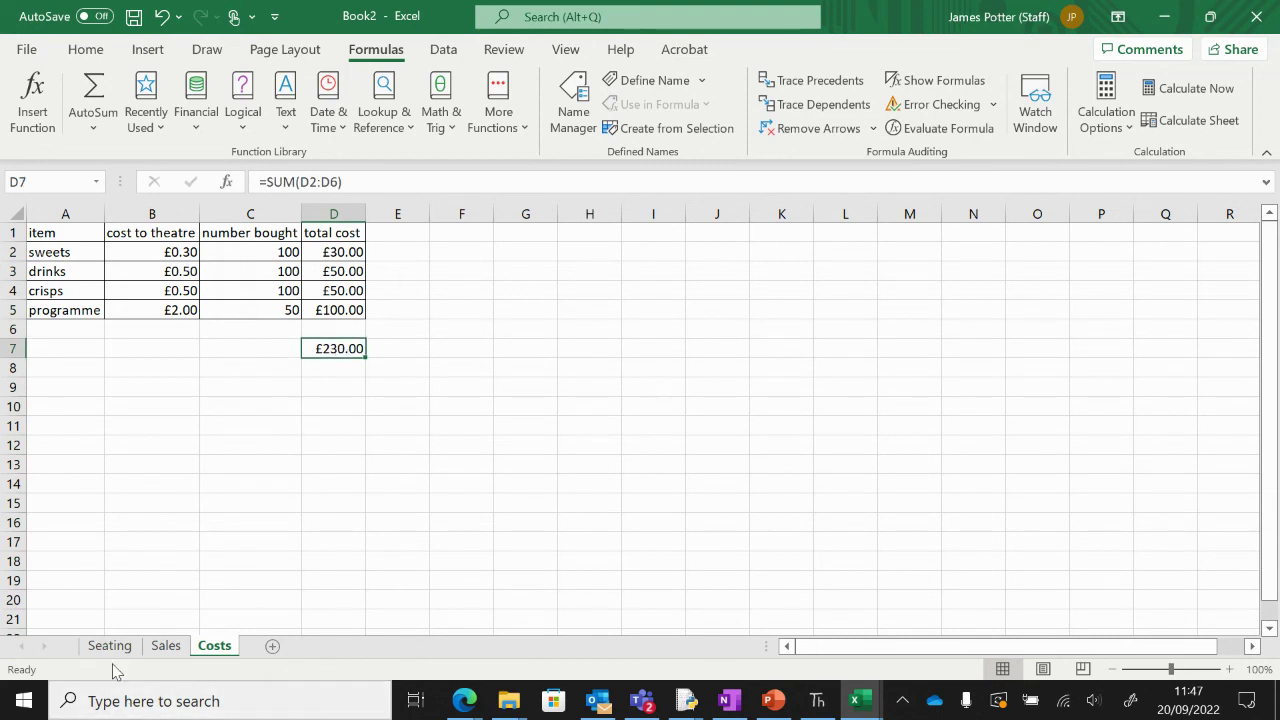
pyautogui.click(238, 349)
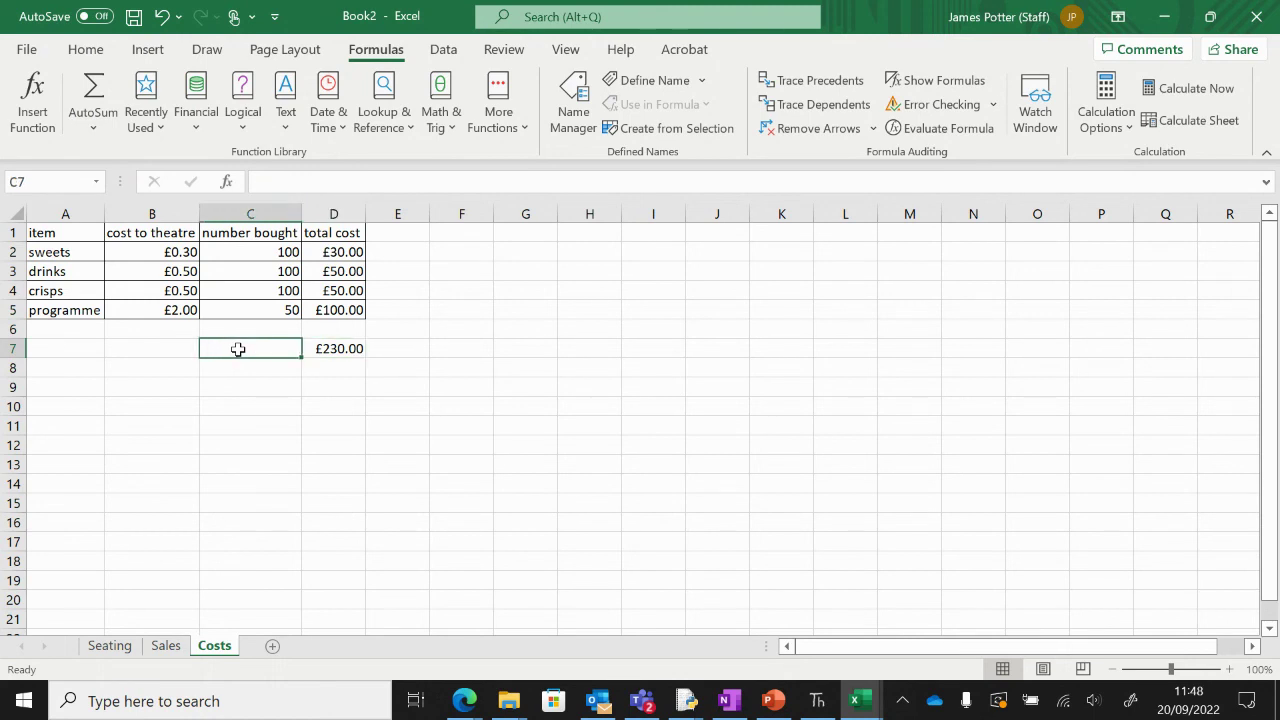
pyautogui.write('Total')
pyautogui.press('Return')
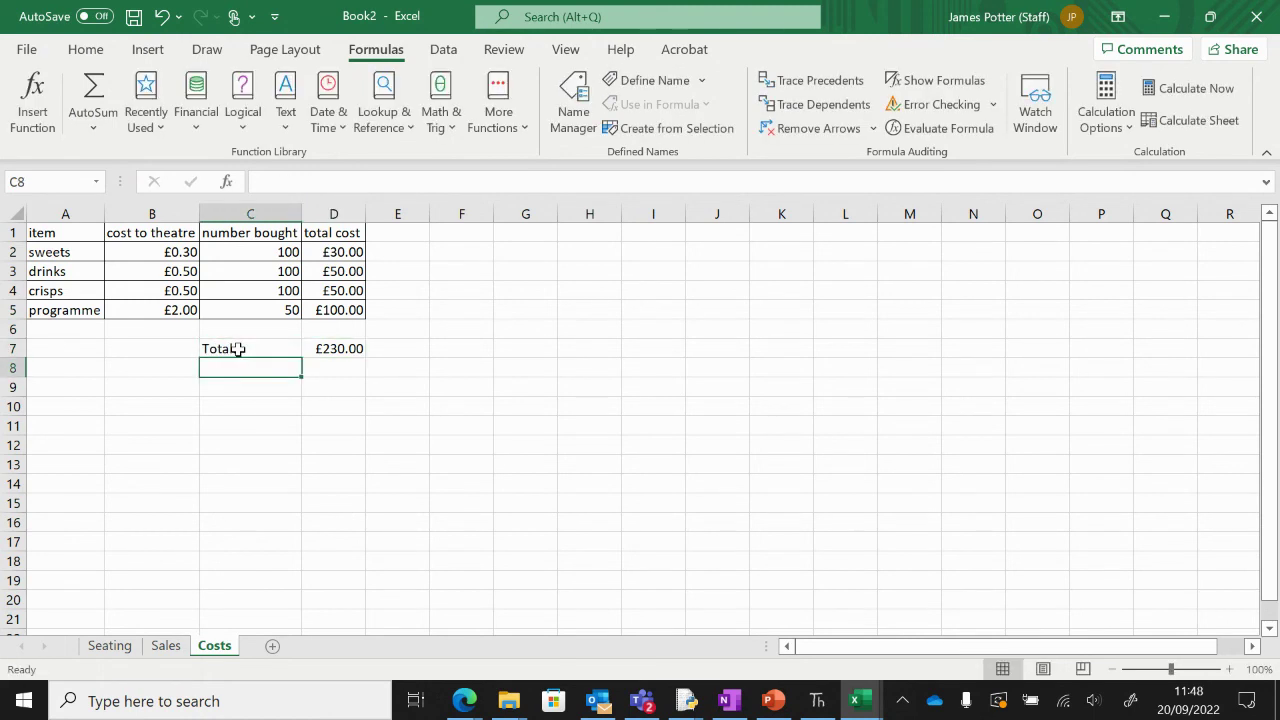
# Apply All Borders to the Total: label and total in C7:D7
pyautogui.moveTo(238, 349); pyautogui.dragTo(338, 348)
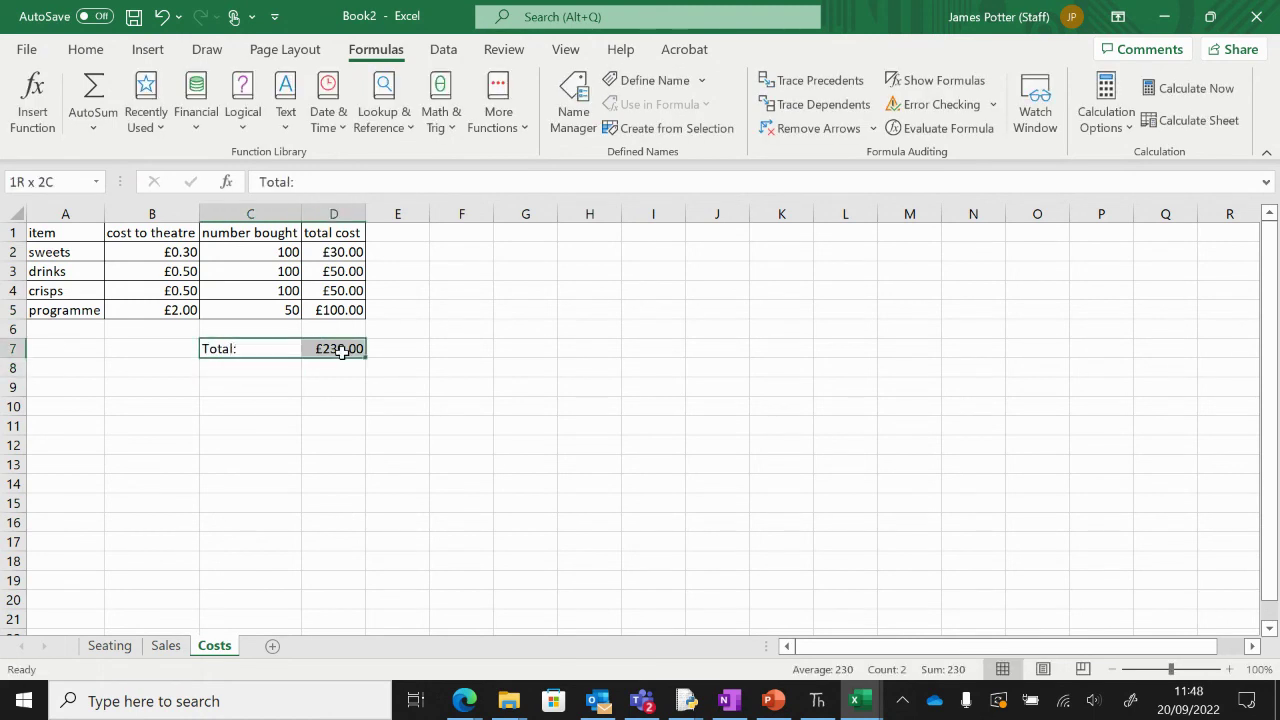
pyautogui.click(86, 50)
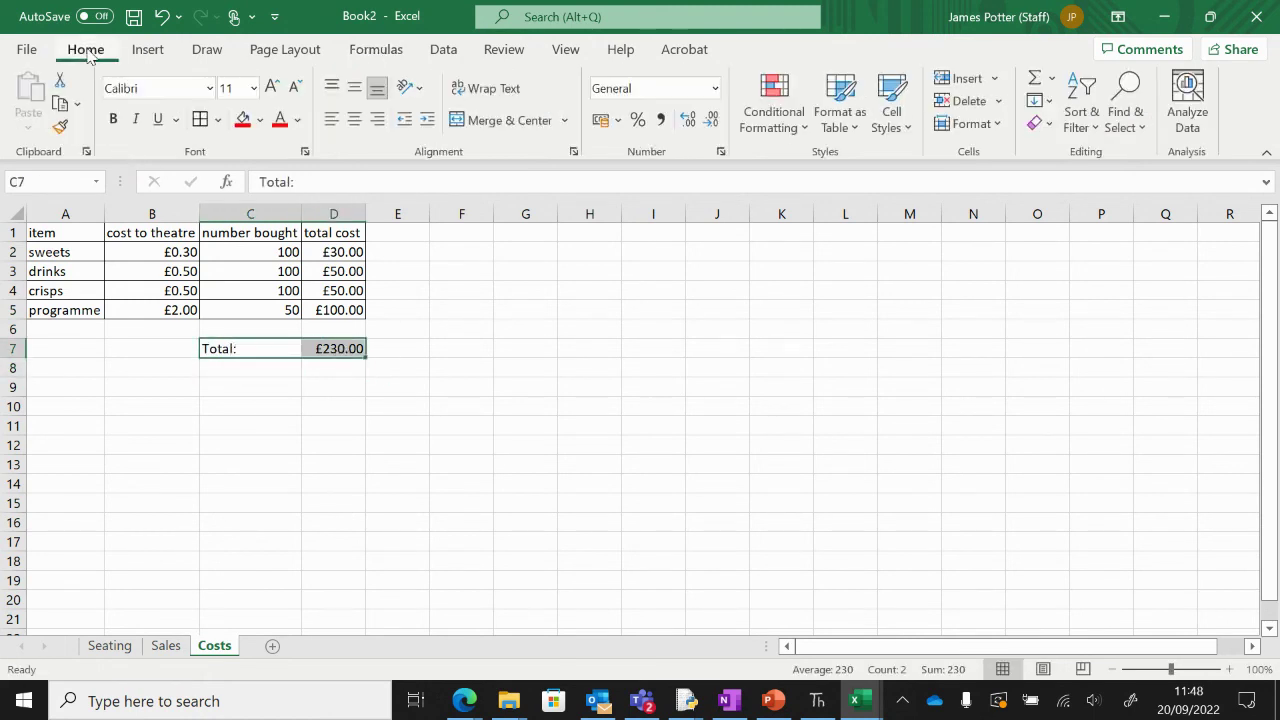
pyautogui.click(208, 120)
pyautogui.click(188, 445)
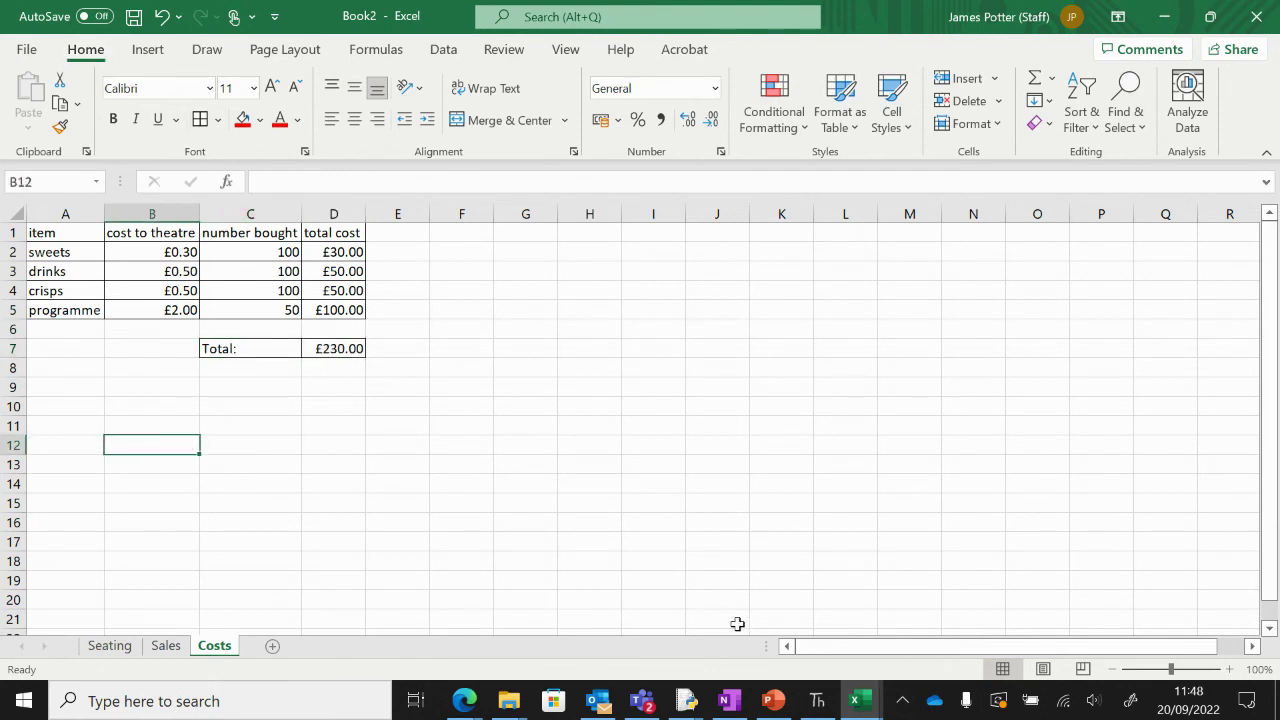